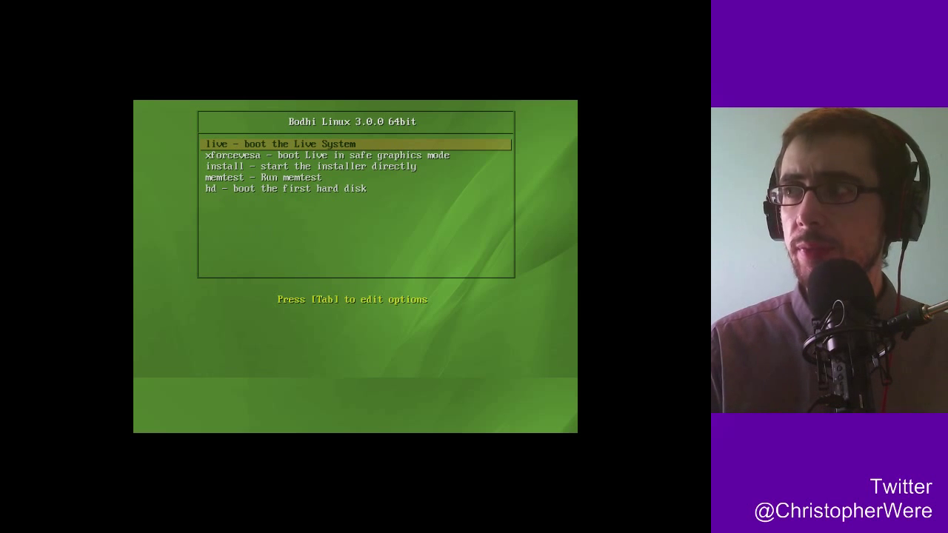
Browse the live, safe graphics, memtest and hard-disk boot entries, then settle on 'install - start the installer directly'.
key(Down)
key(Down)
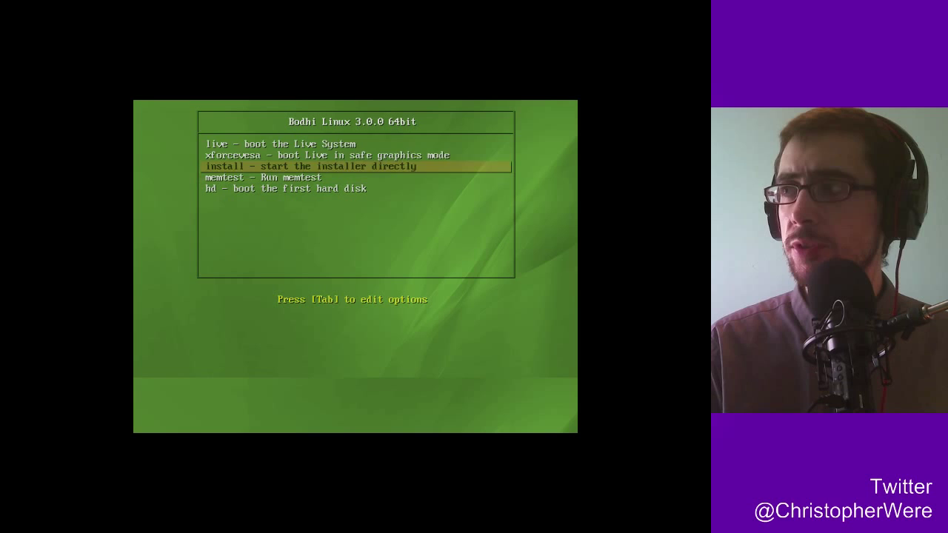
key(Up)
key(Up)
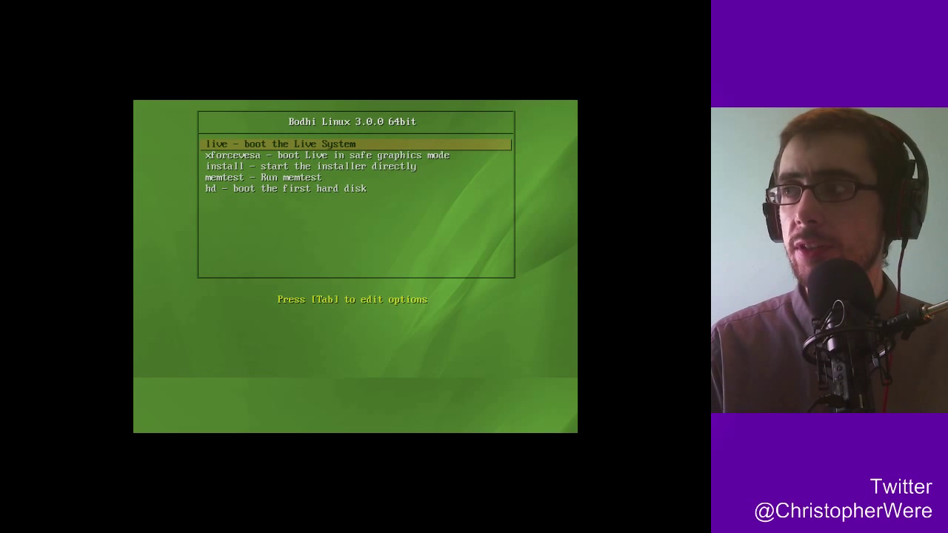
key(Down)
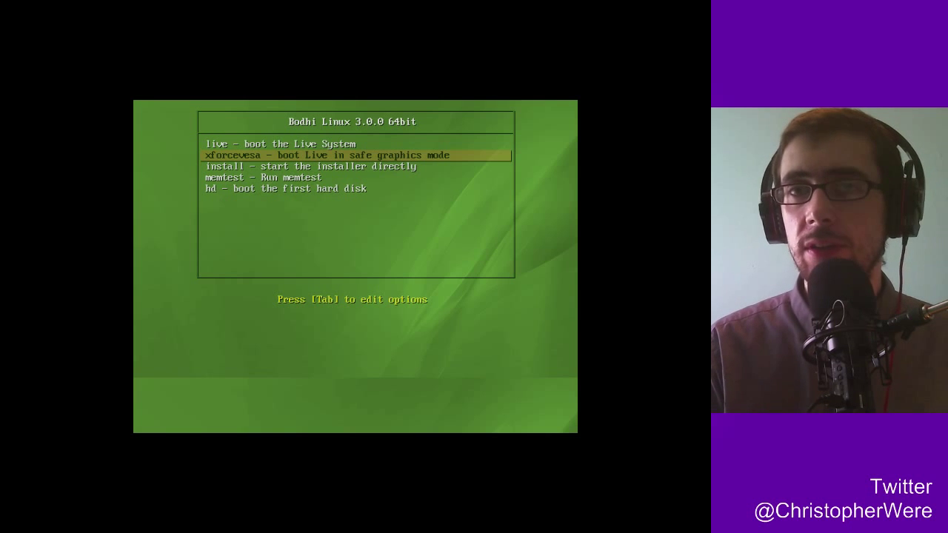
key(Down)
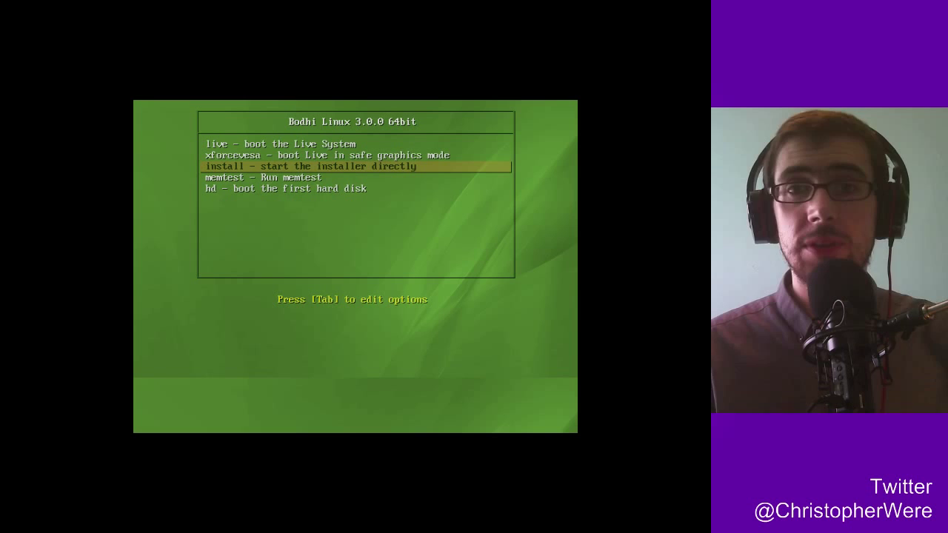
key(Down)
key(Up)
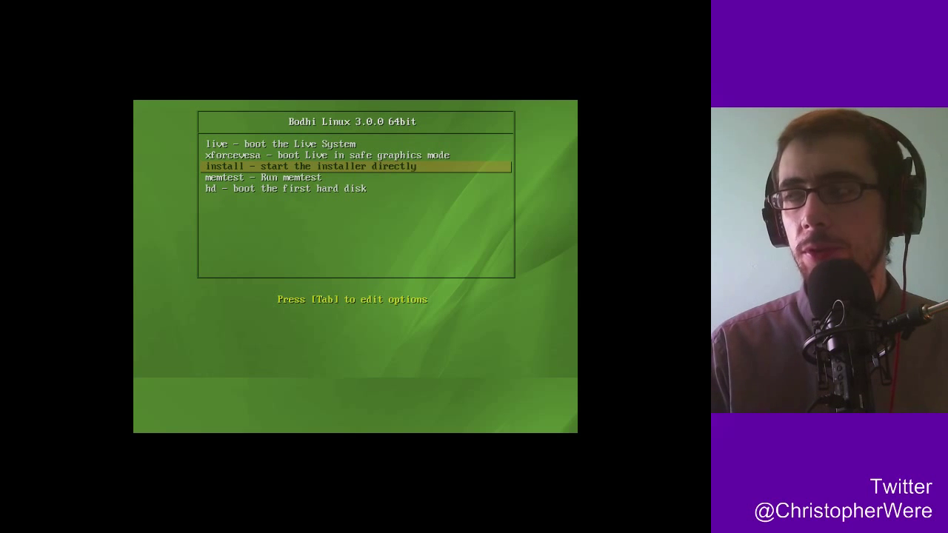
key(Down)
key(Up)
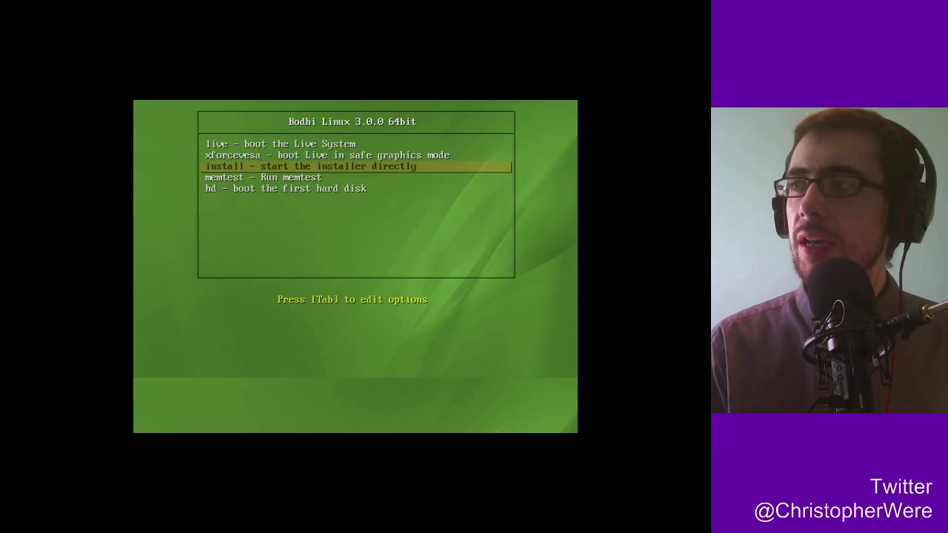
key(Down)
key(Down)
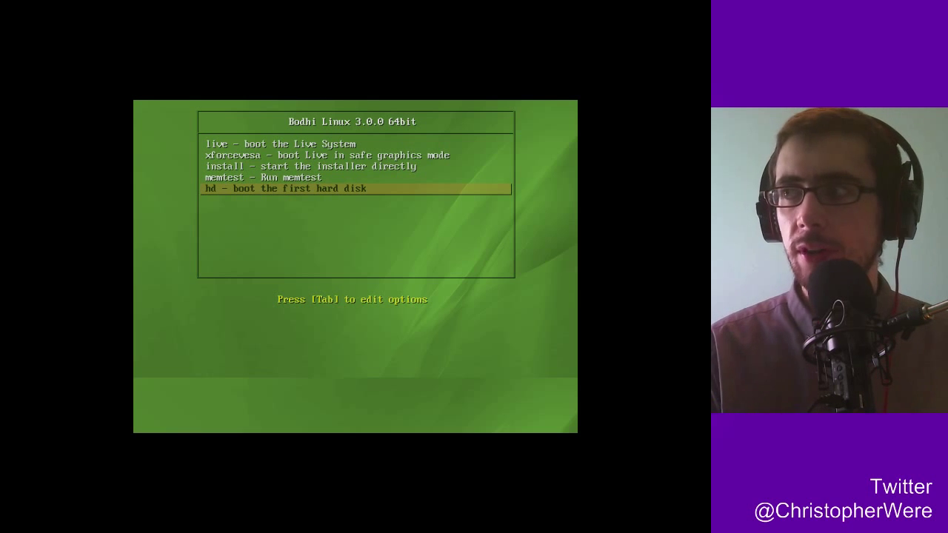
key(Up)
key(Up)
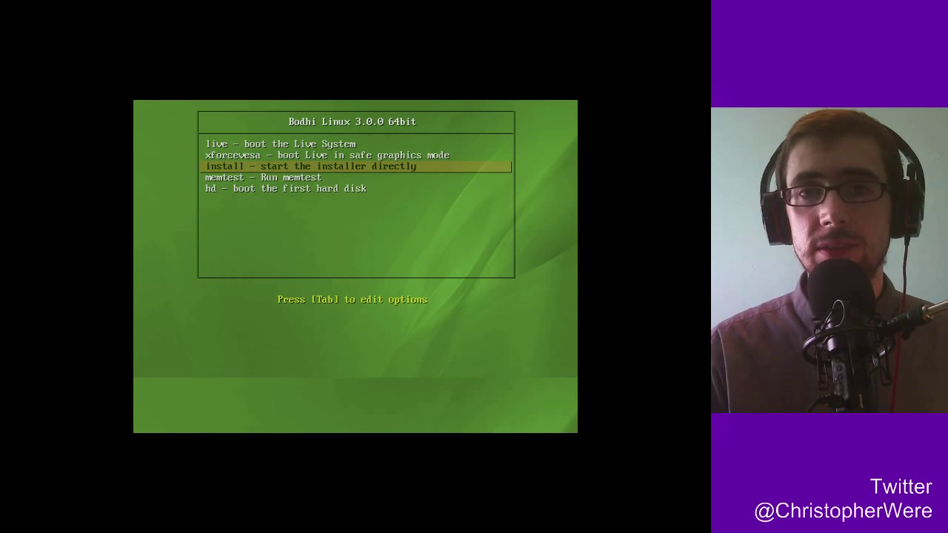
key(Up)
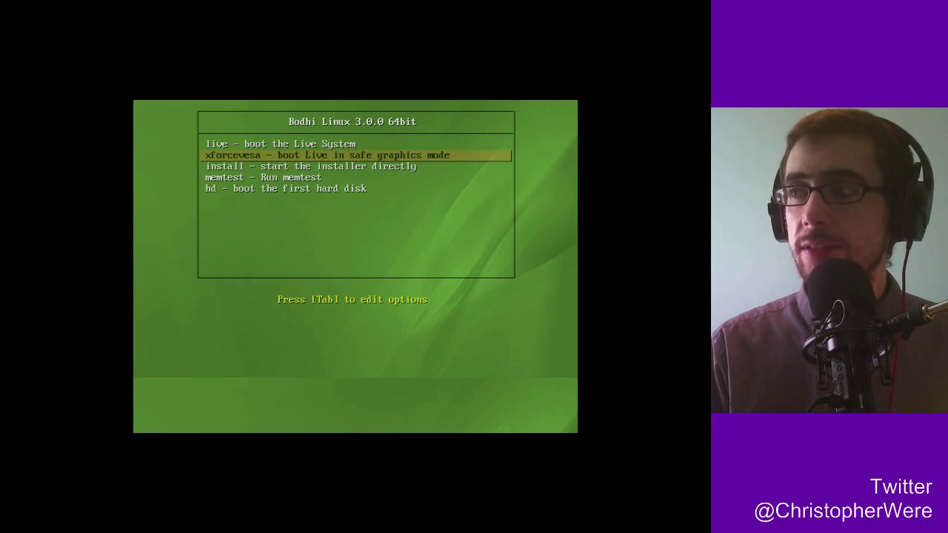
key(Down)
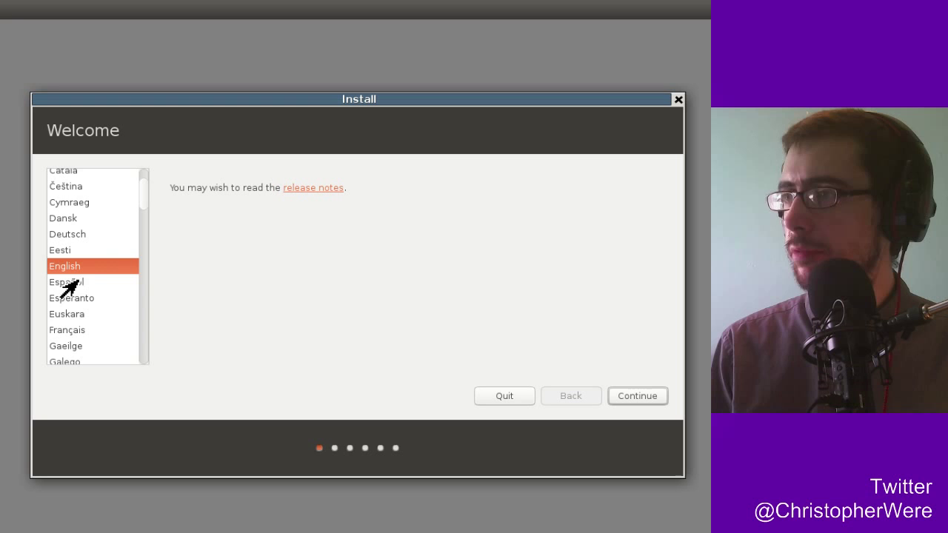
Keep English as the installer language and continue to Preparing to install Bodhi.
click(636, 400)
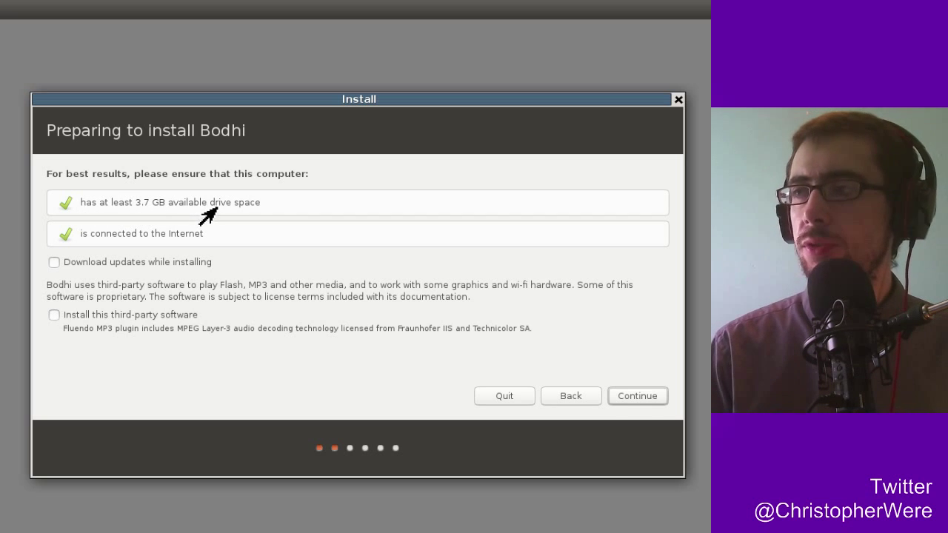
Skip updates and third-party software, keep 'Erase disk and install Bodhi', and choose Install Now.
click(639, 401)
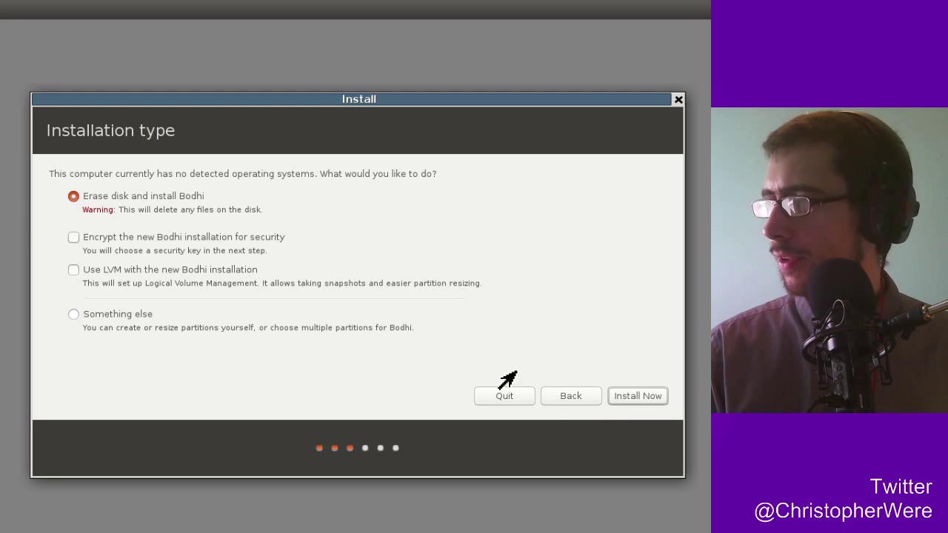
click(637, 400)
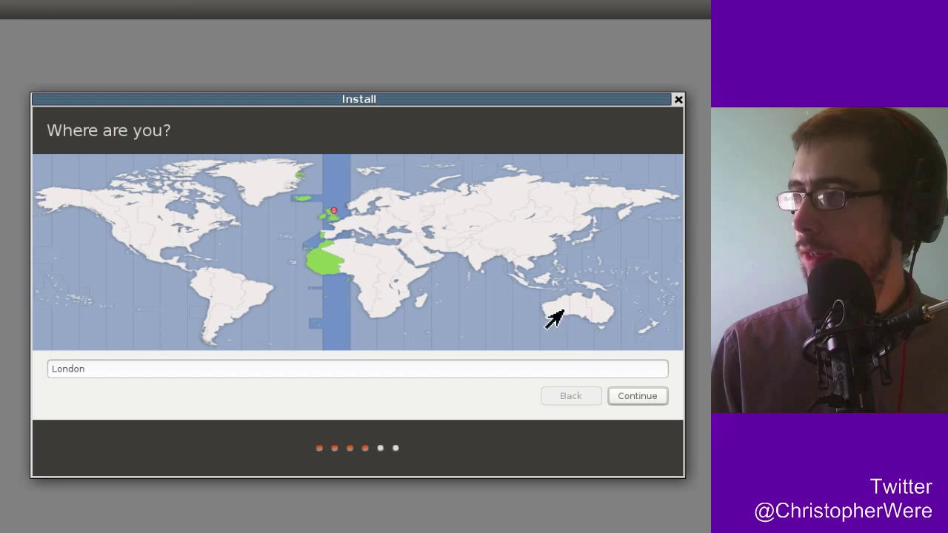
Accept London as the location and the English (UK) layout after typing '@@@@' in the test field.
click(633, 399)
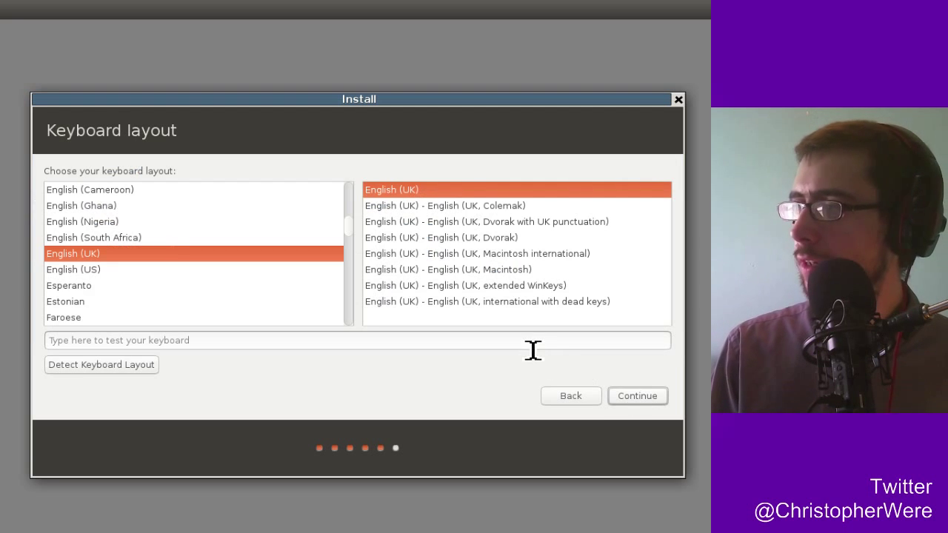
click(534, 349)
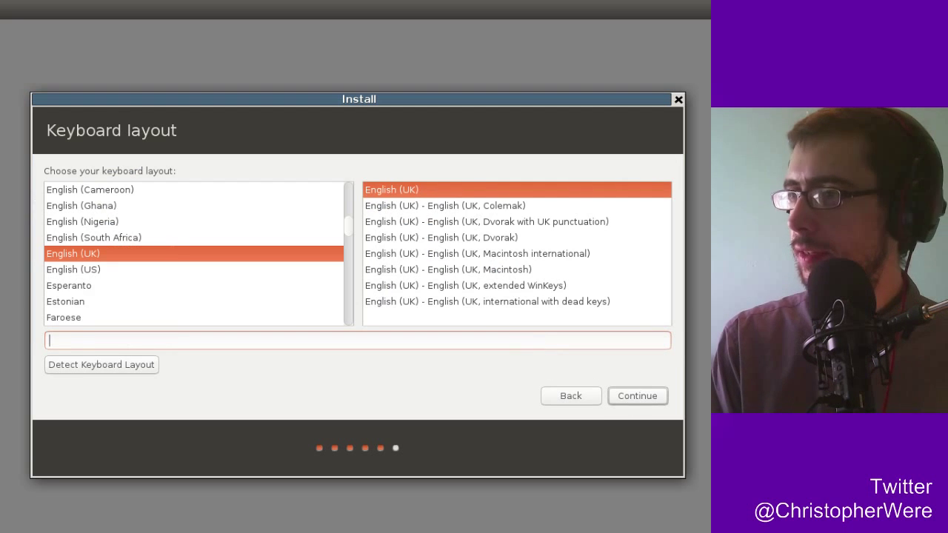
text(@@@@)
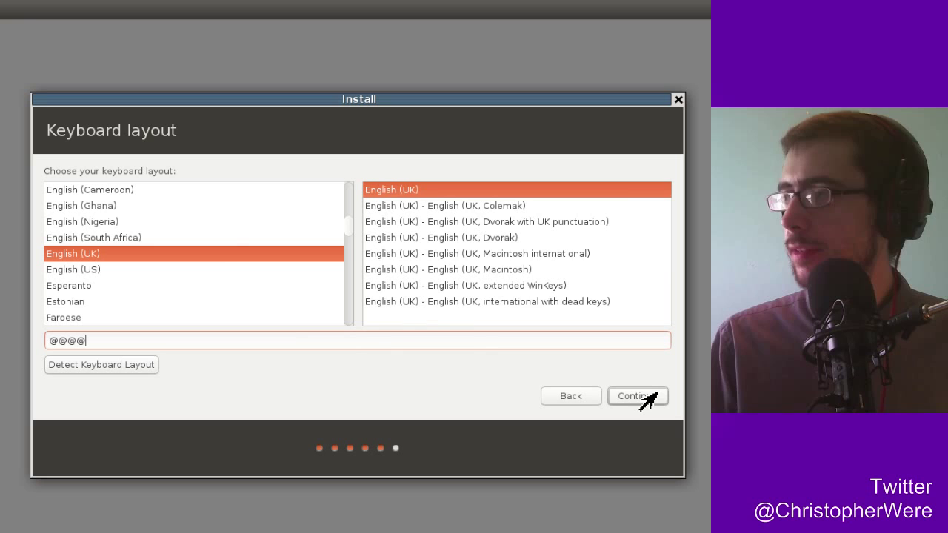
click(649, 397)
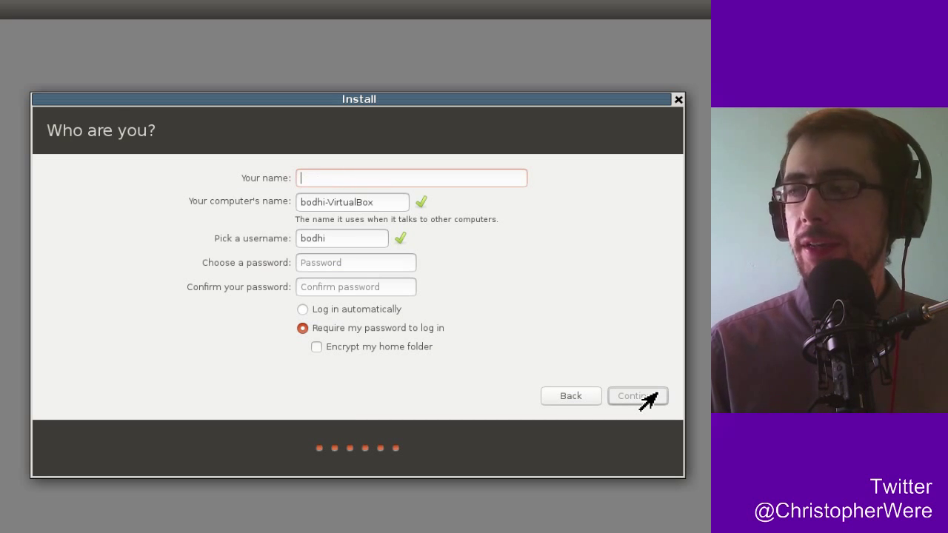
Enter the user's full name, type the account password twice, and enable automatic login.
text(Chris)
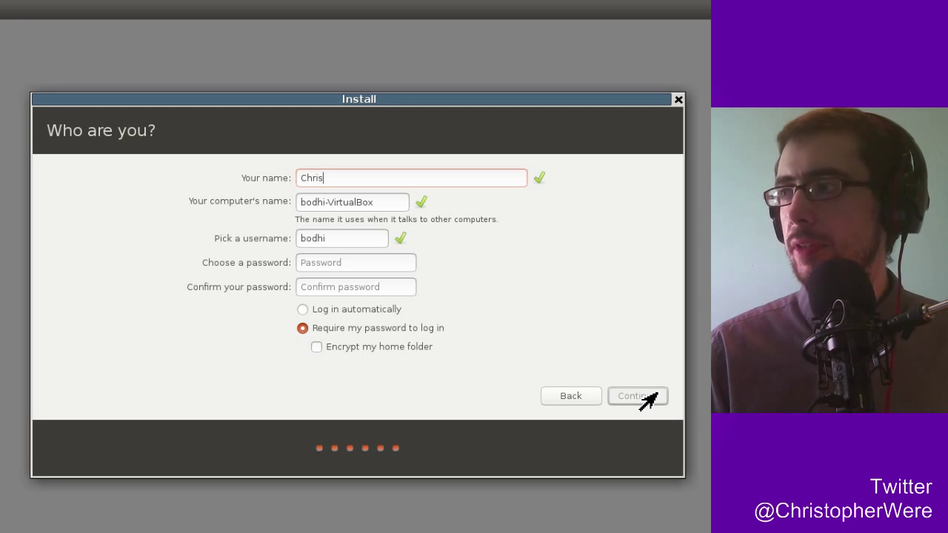
click(346, 264)
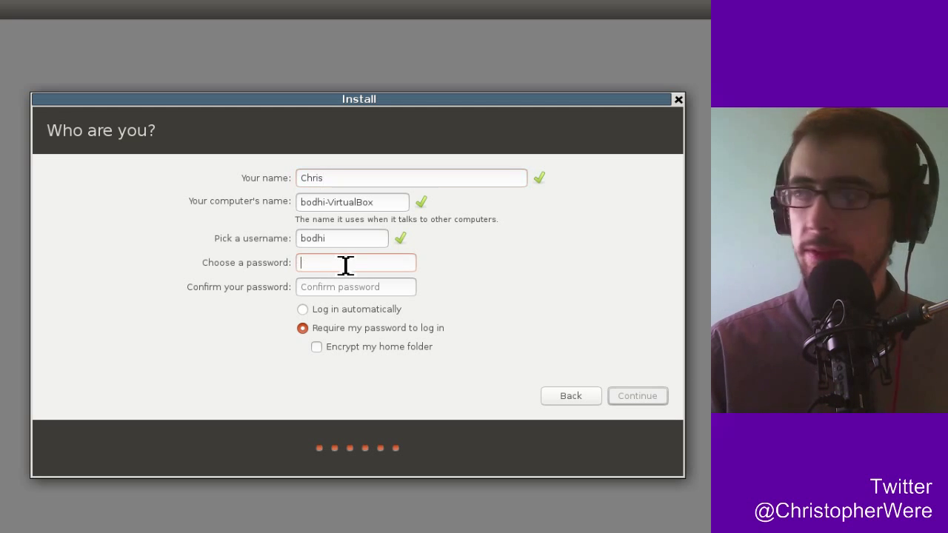
text(test)
click(348, 290)
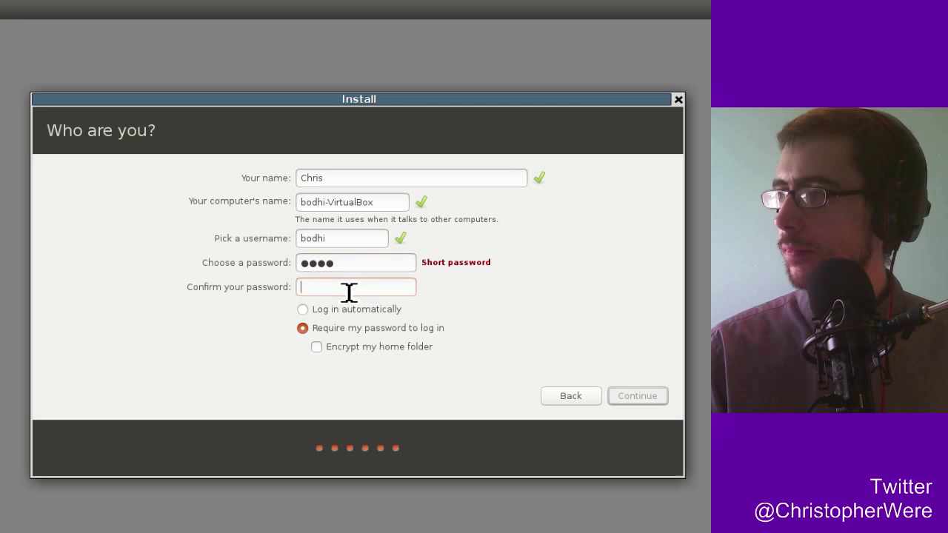
text(test)
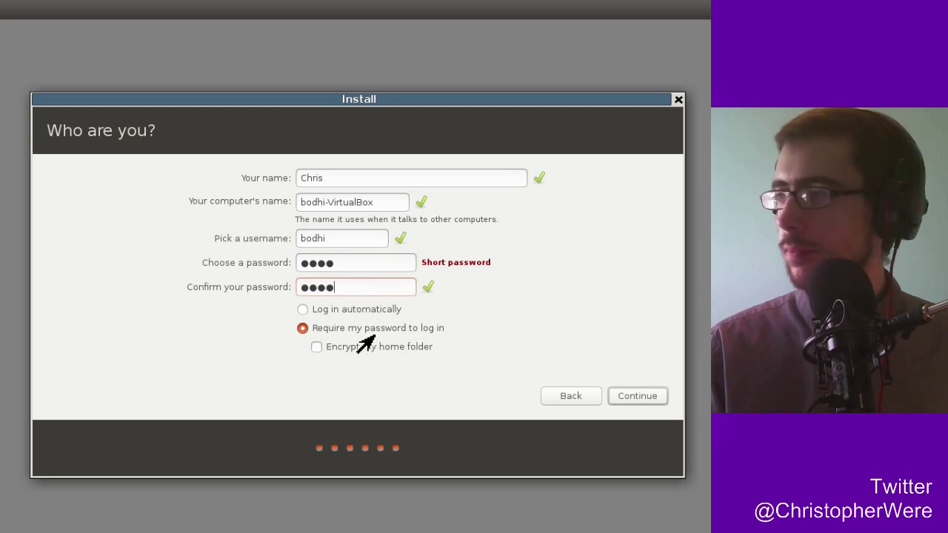
click(302, 310)
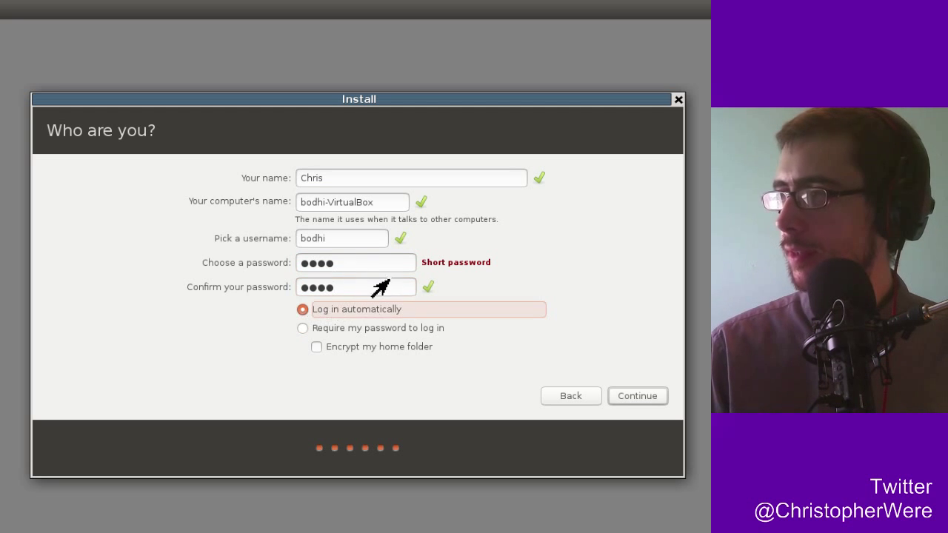
Replace the default 'bodhi' username with a lower-case version of the user's name and submit the details.
click(366, 243)
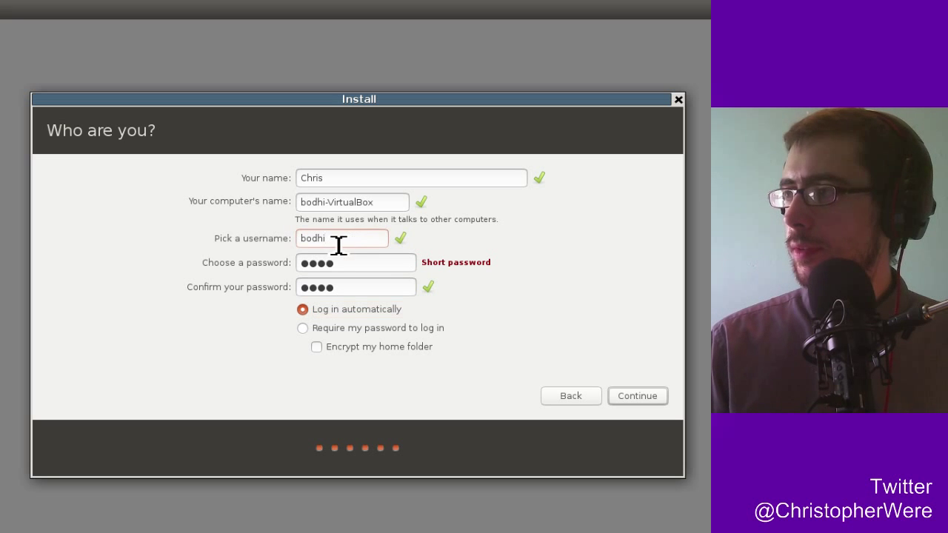
key(ctrl+a)
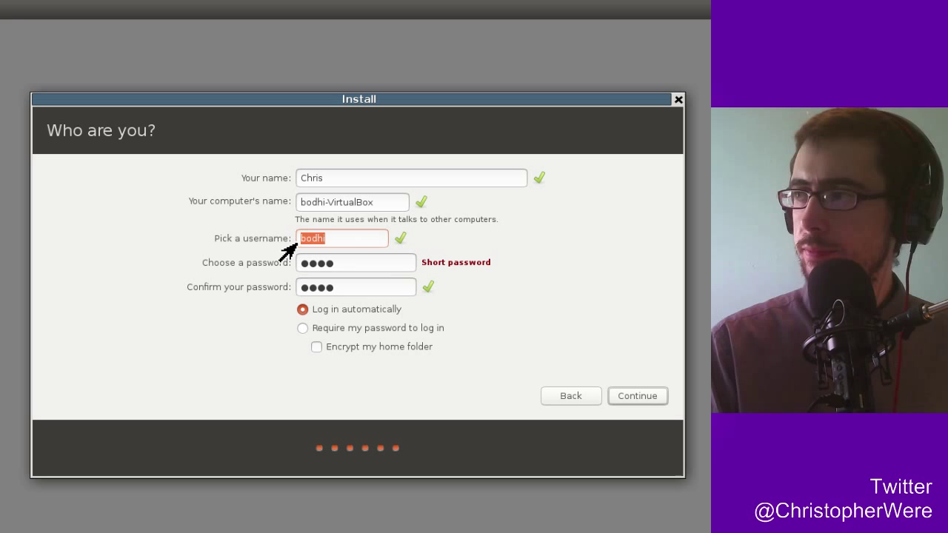
text(Chris)
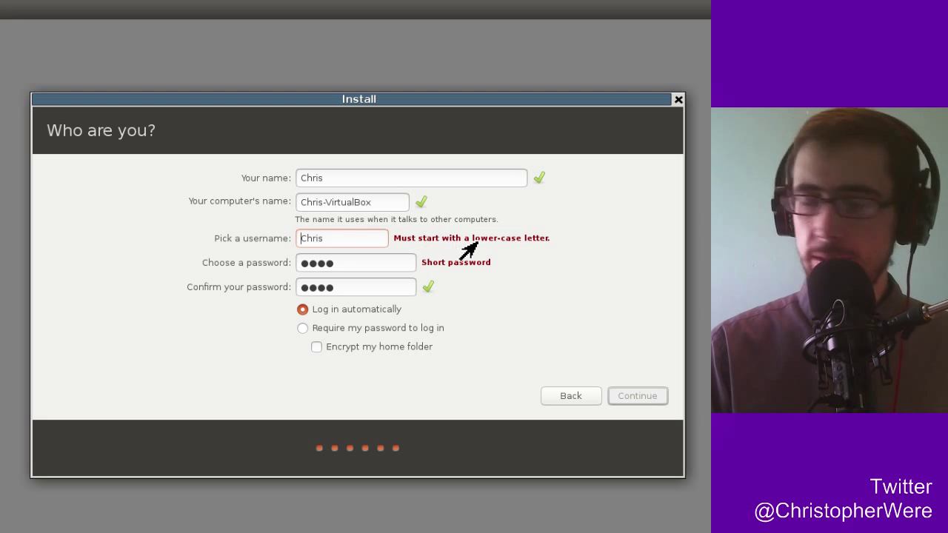
key(Delete)
text(c)
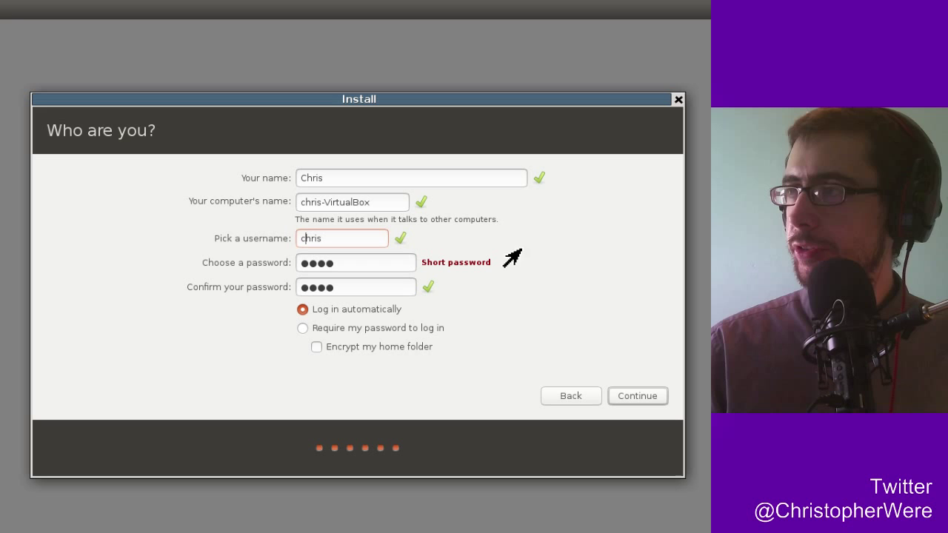
click(516, 178)
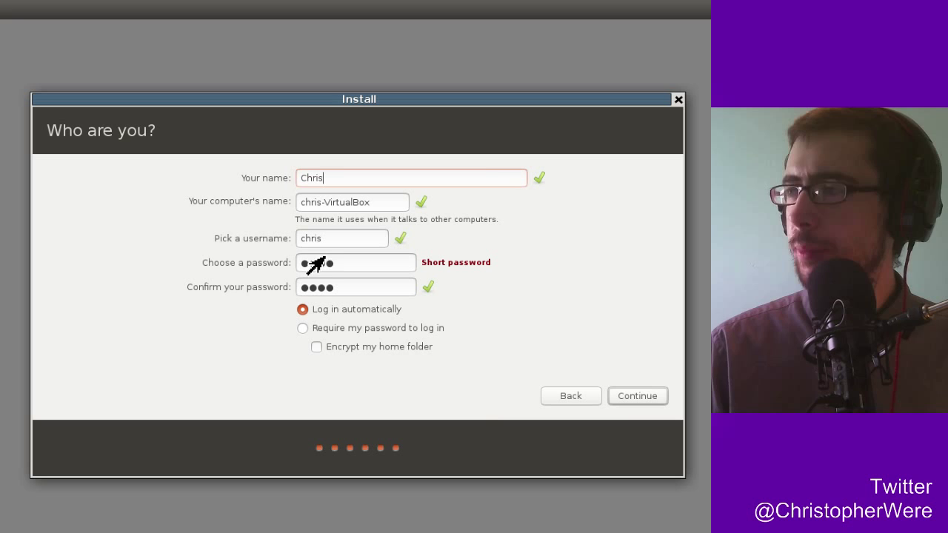
click(641, 400)
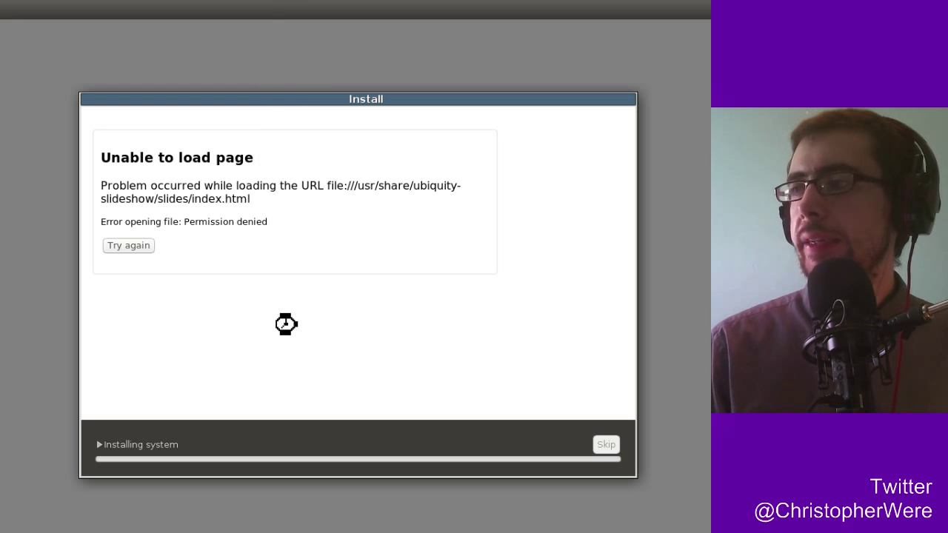
Expand the detailed installation log and wait for the Installation Complete message.
click(167, 445)
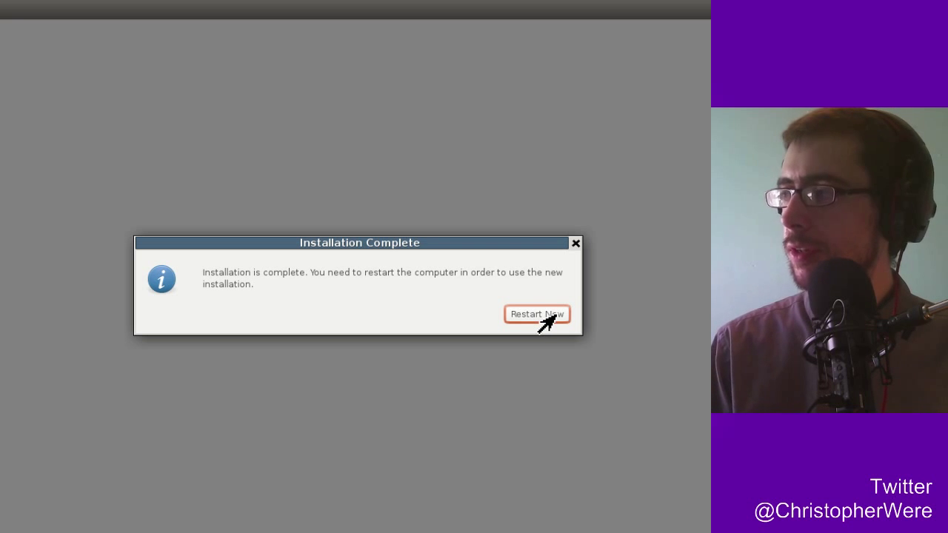
Choose Restart Now so the machine boots into the new Bodhi Linux login screen.
click(545, 319)
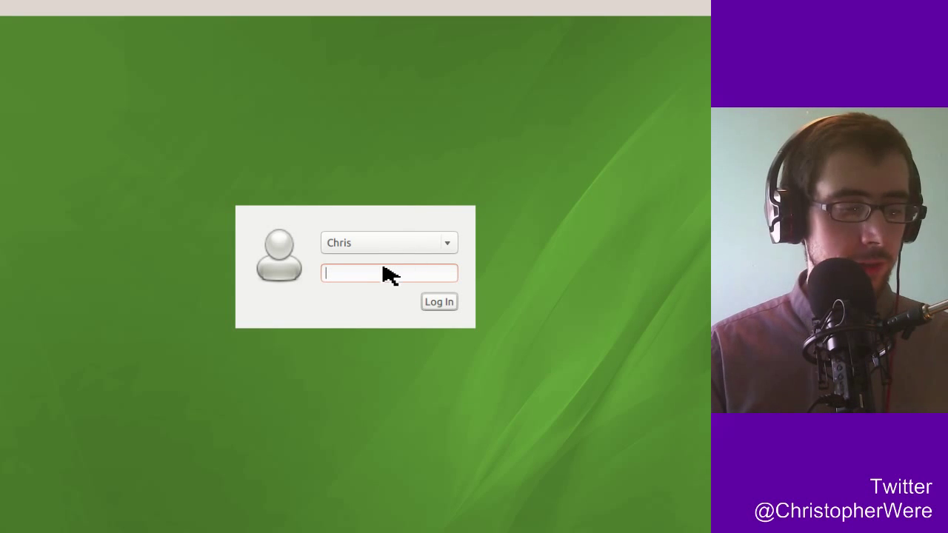
Log in with the account password and shift the QuickStart window slightly down and right.
text(••••)
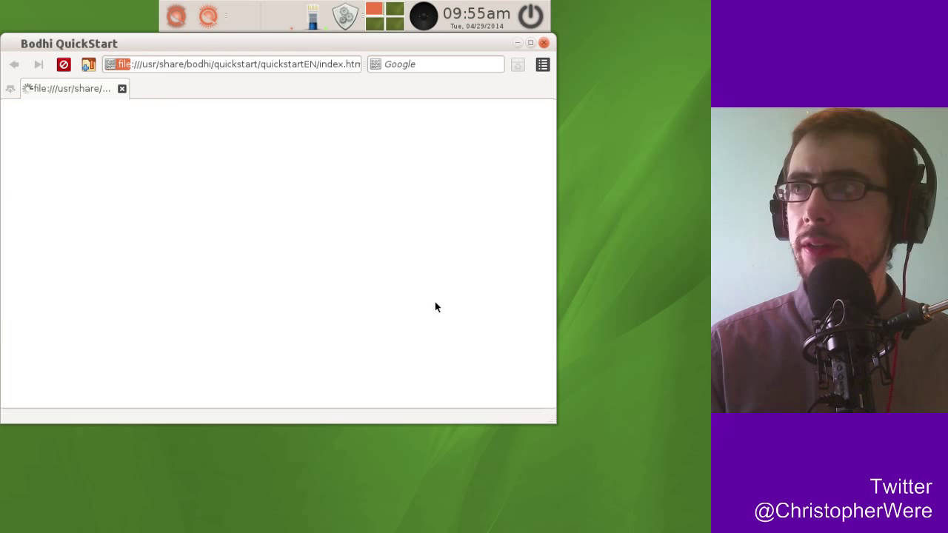
drag(142, 44, 187, 81)
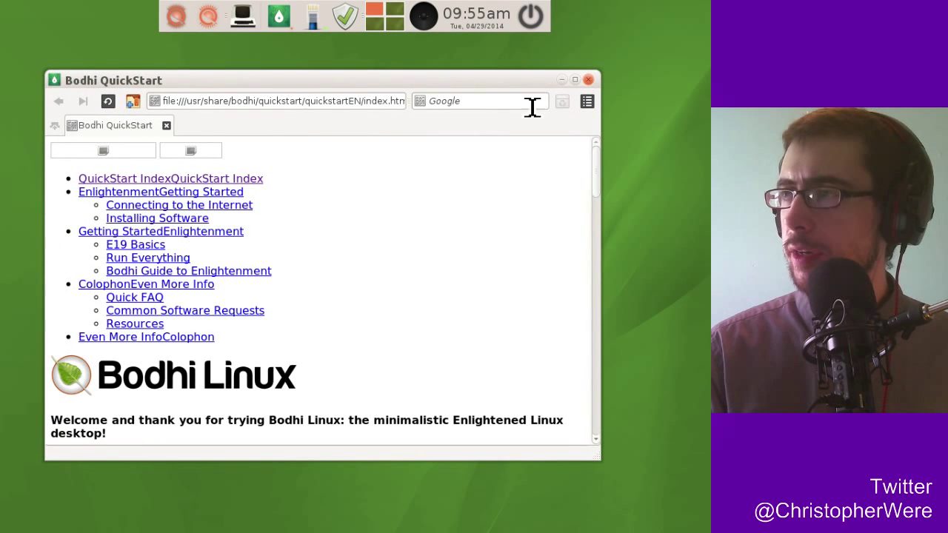
mouse_move(543, 80)
mouse_down()
mouse_move(569, 65)
mouse_move(575, 45)
mouse_move(554, 80)
mouse_up()
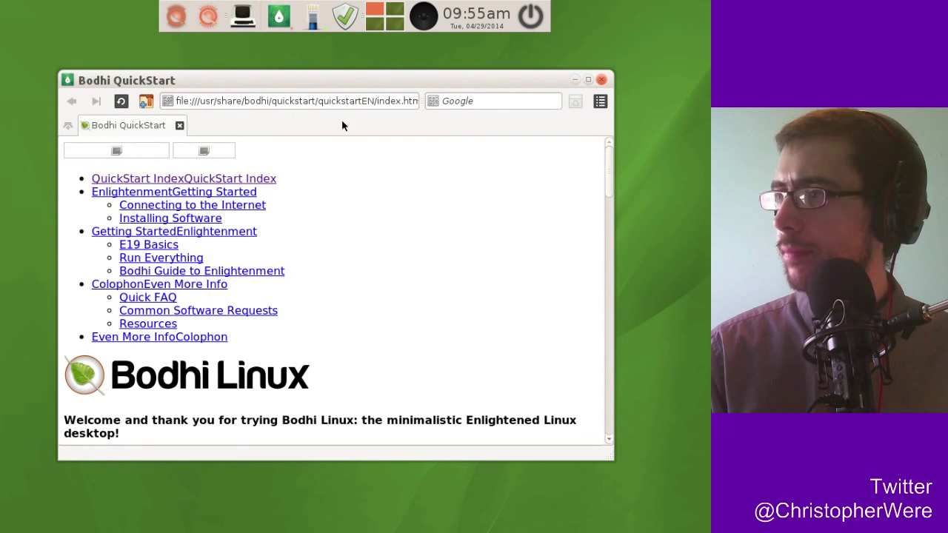
drag(245, 82, 257, 74)
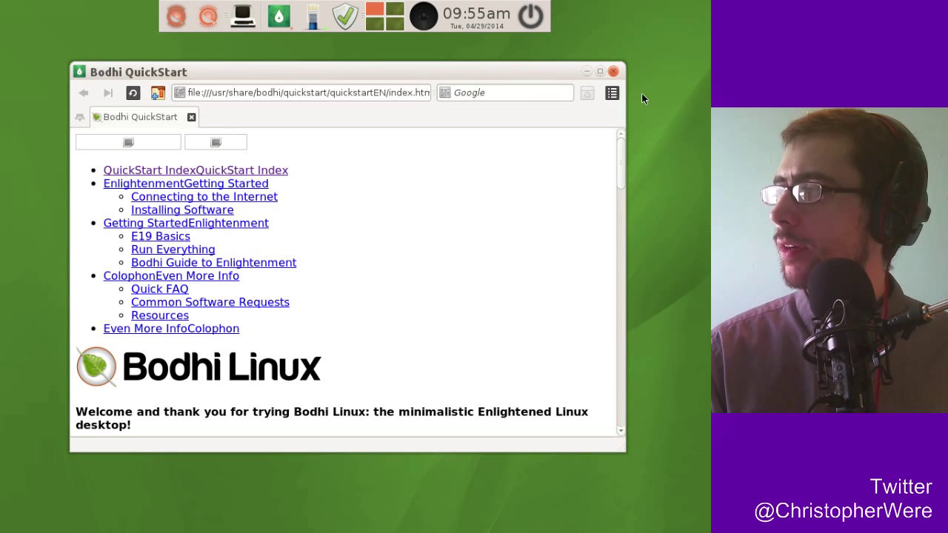
drag(619, 154, 622, 126)
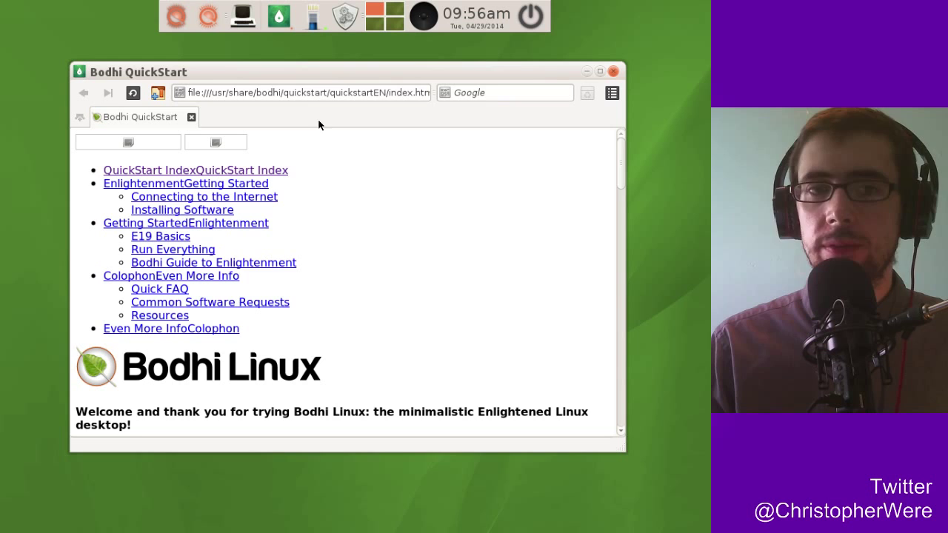
drag(487, 72, 527, 73)
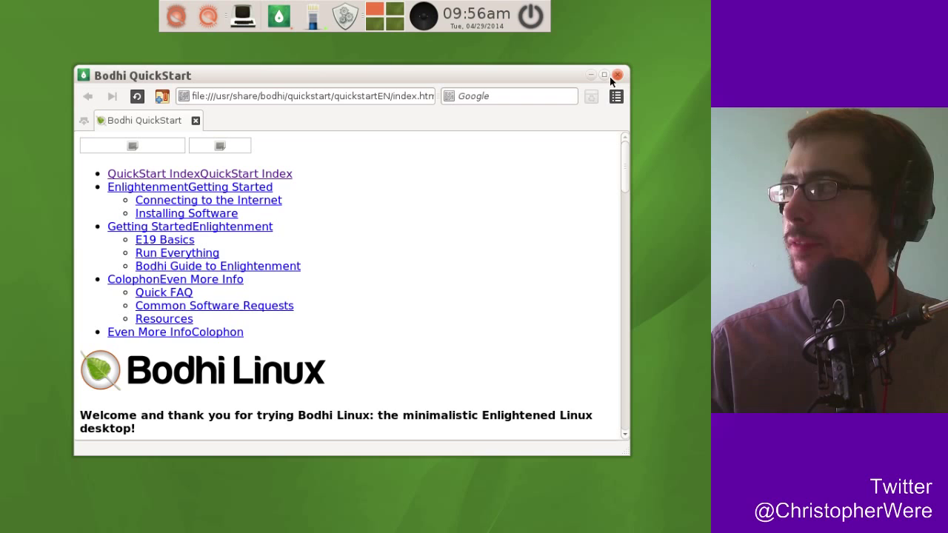
Open the Installing Software guide at Updating System and launch the package manager from the update tray shield.
click(198, 214)
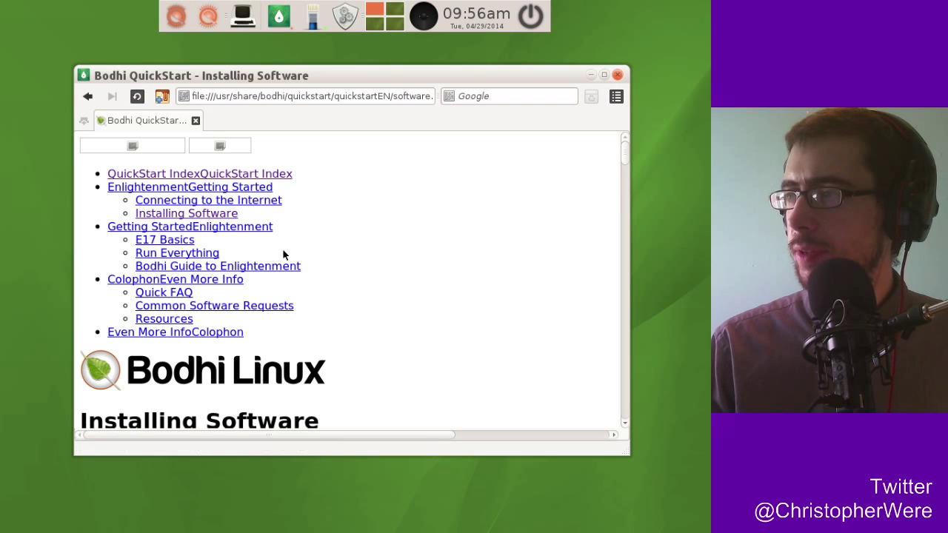
drag(624, 156, 624, 183)
scroll(625, 181, down, 2)
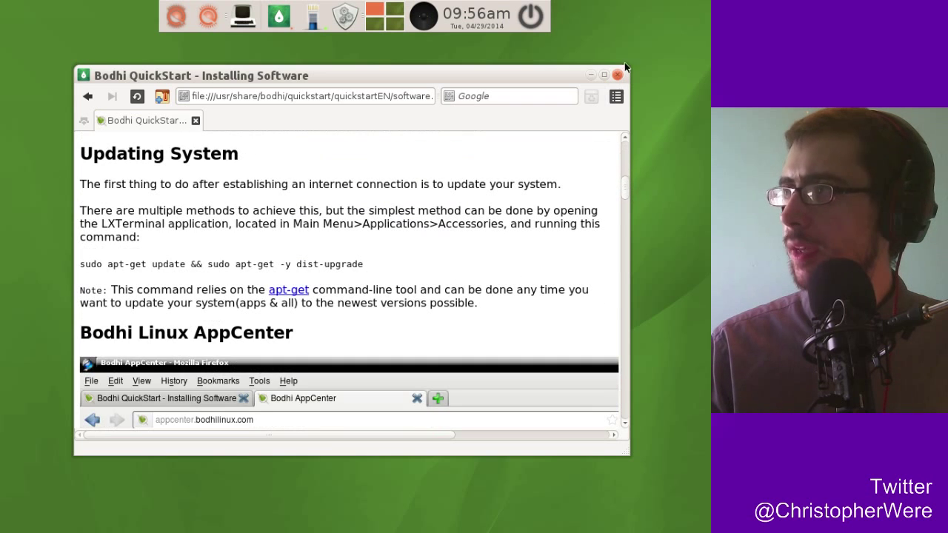
click(345, 17)
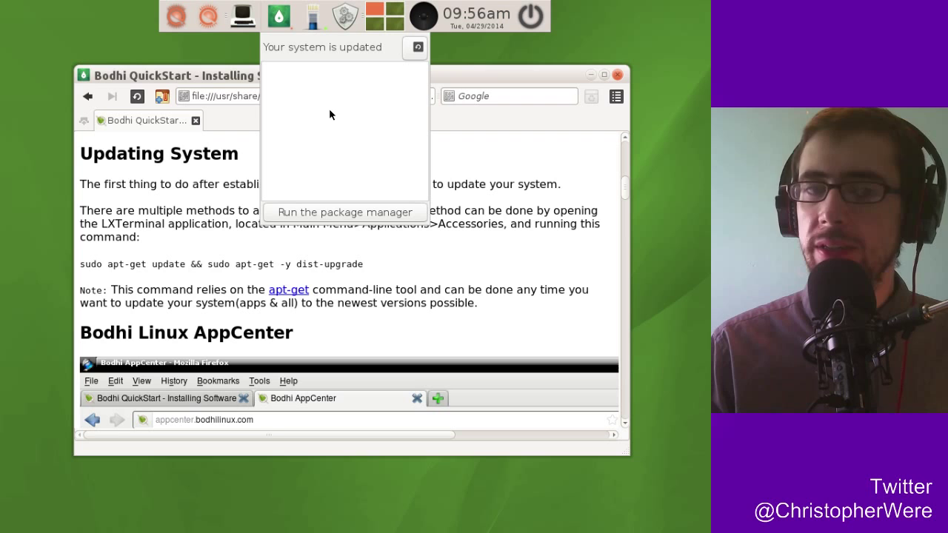
click(348, 20)
click(341, 12)
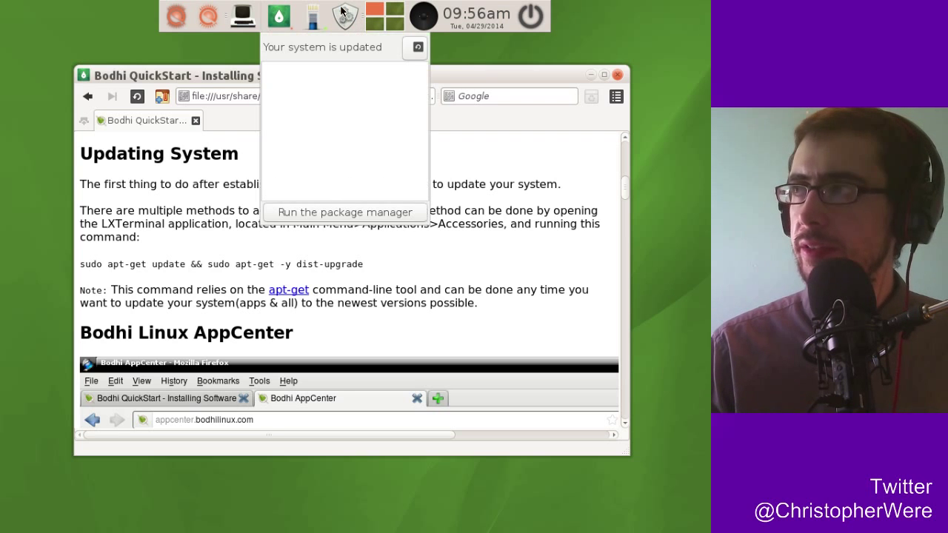
click(320, 212)
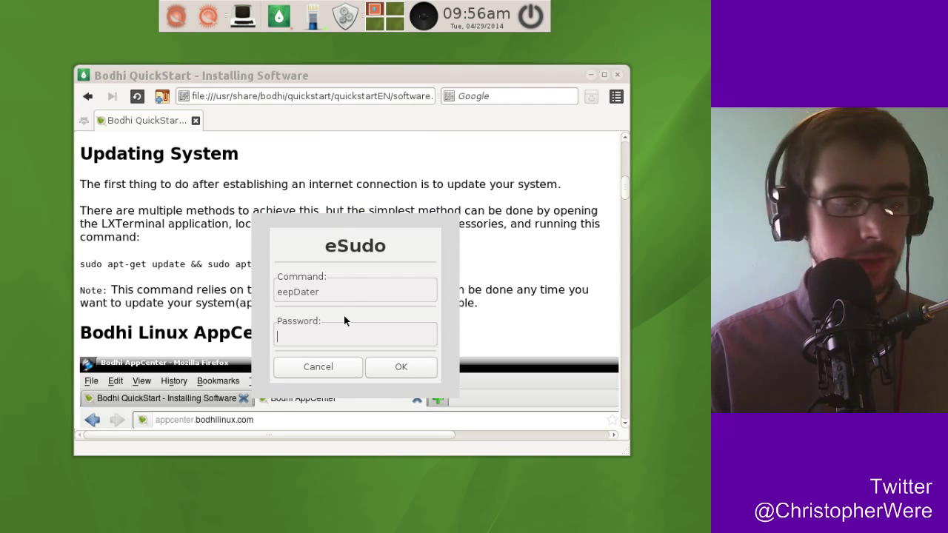
Authenticate eepDater with the password and move its window toward the top of the screen.
text(****)
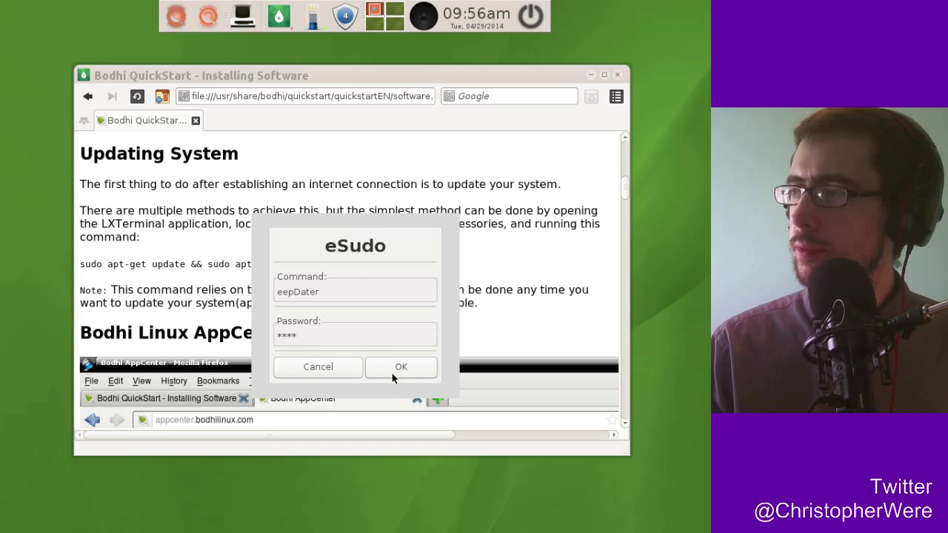
click(399, 367)
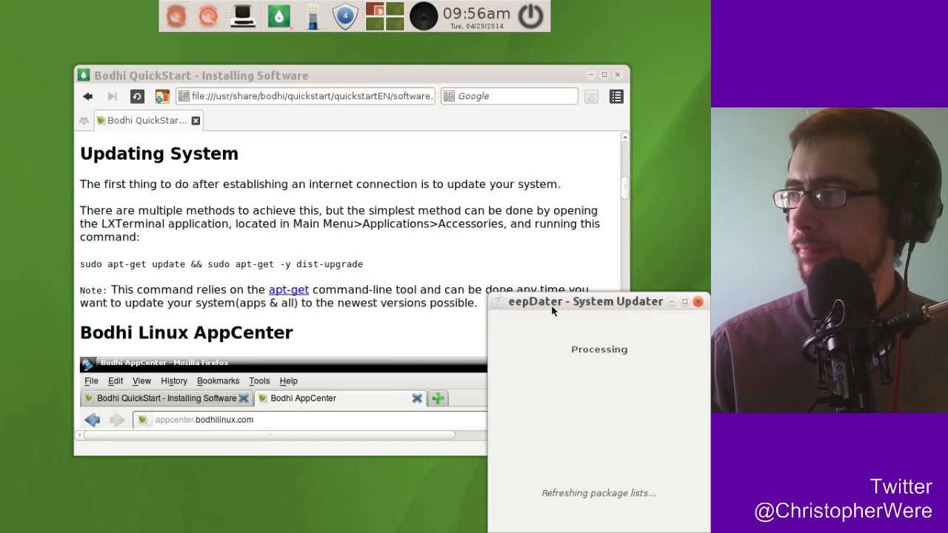
drag(567, 300, 527, 174)
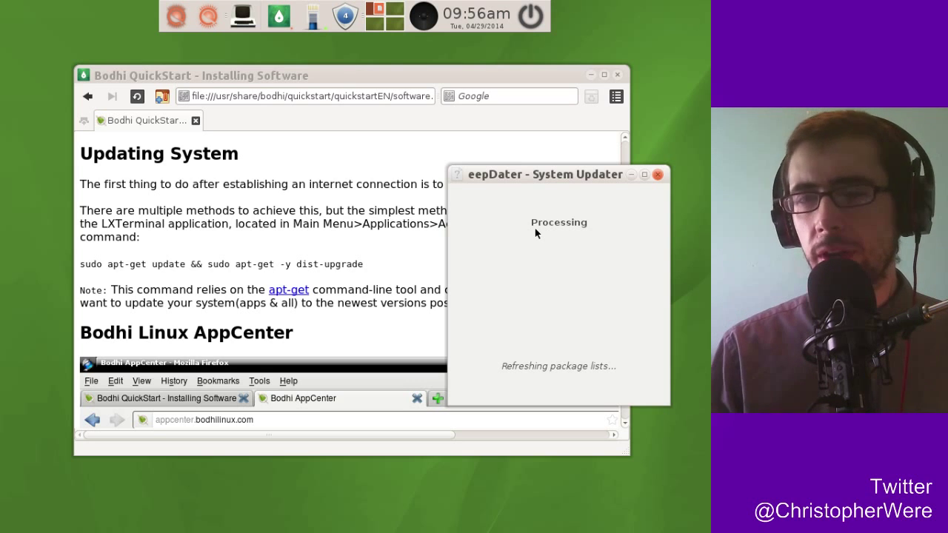
drag(553, 178, 564, 56)
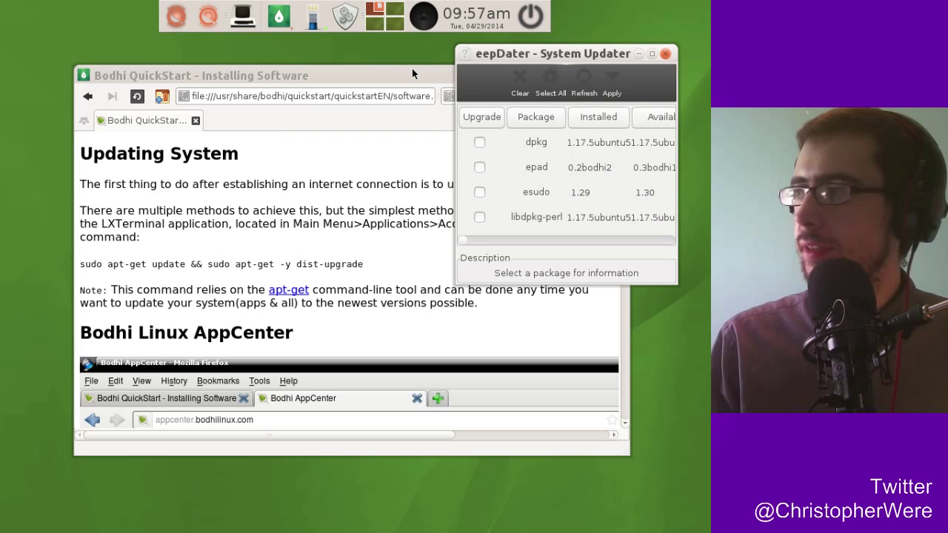
Move eepDater aside and scroll its package table, then close it without upgrading, and close QuickStart.
drag(578, 54, 188, 59)
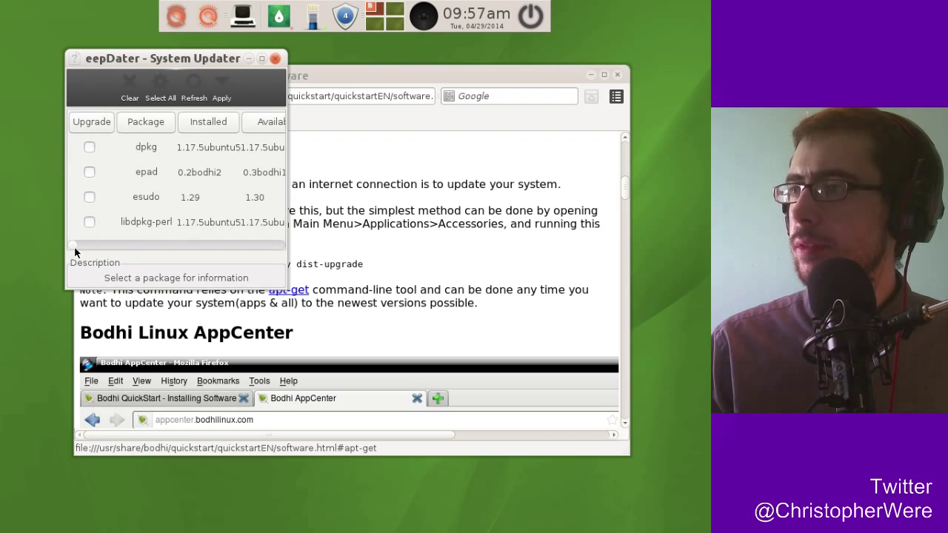
drag(78, 245, 51, 239)
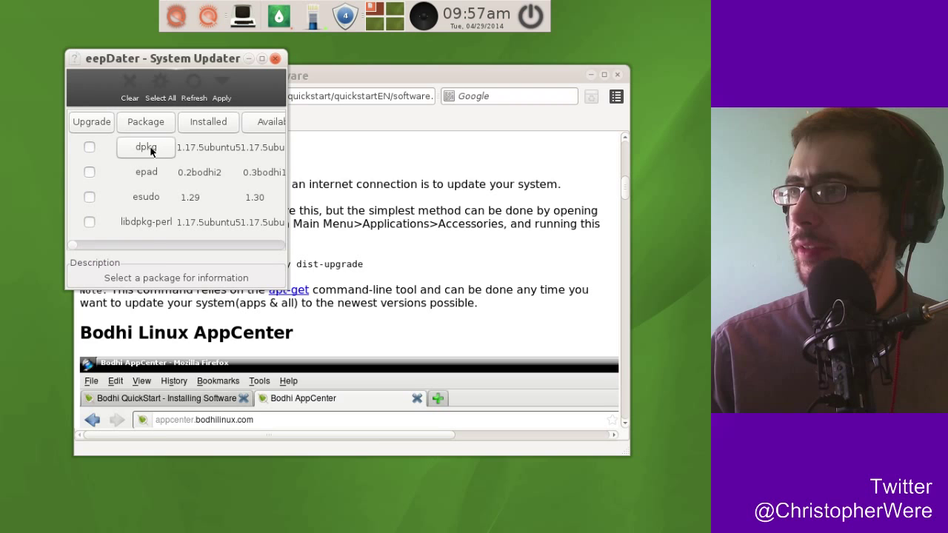
mouse_move(86, 244)
mouse_down()
mouse_move(78, 251)
mouse_move(286, 252)
mouse_move(82, 249)
mouse_up()
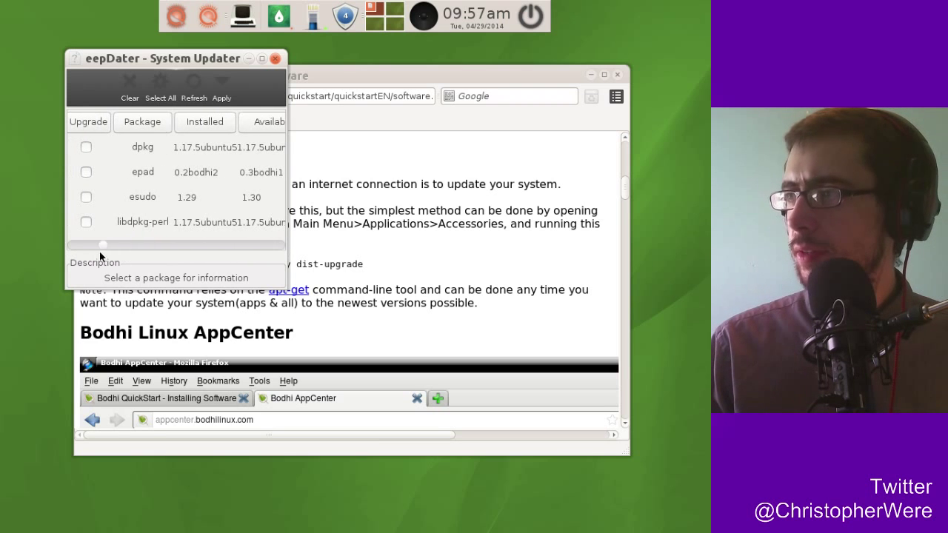
click(276, 60)
click(618, 76)
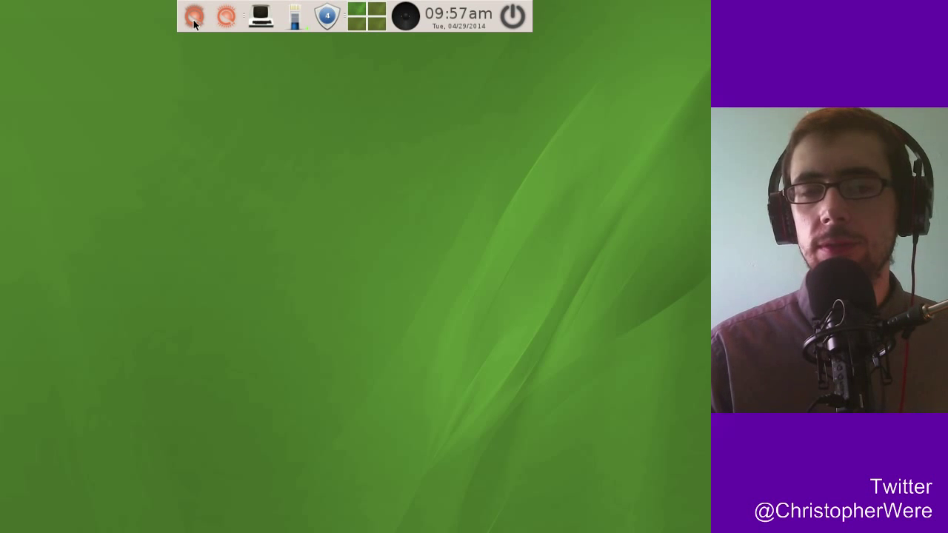
click(194, 16)
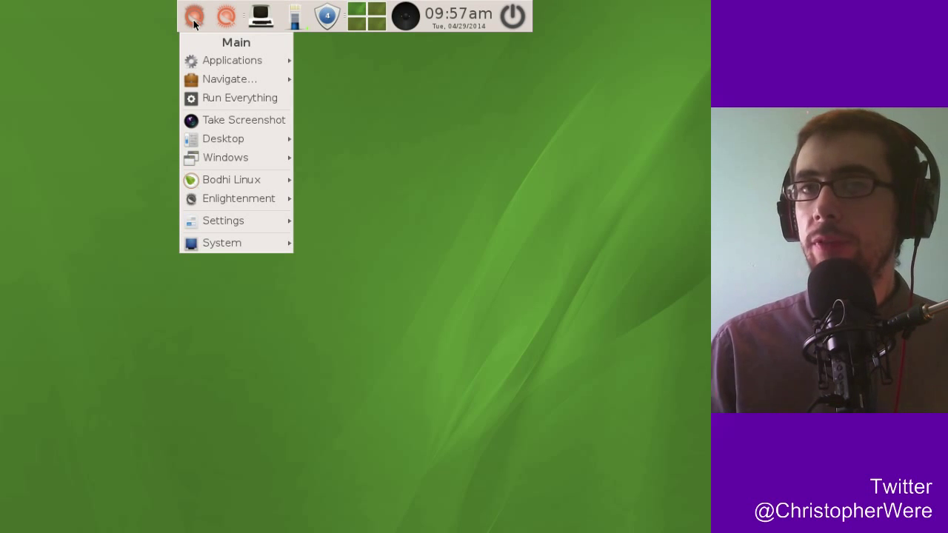
mouse_move(225, 59)
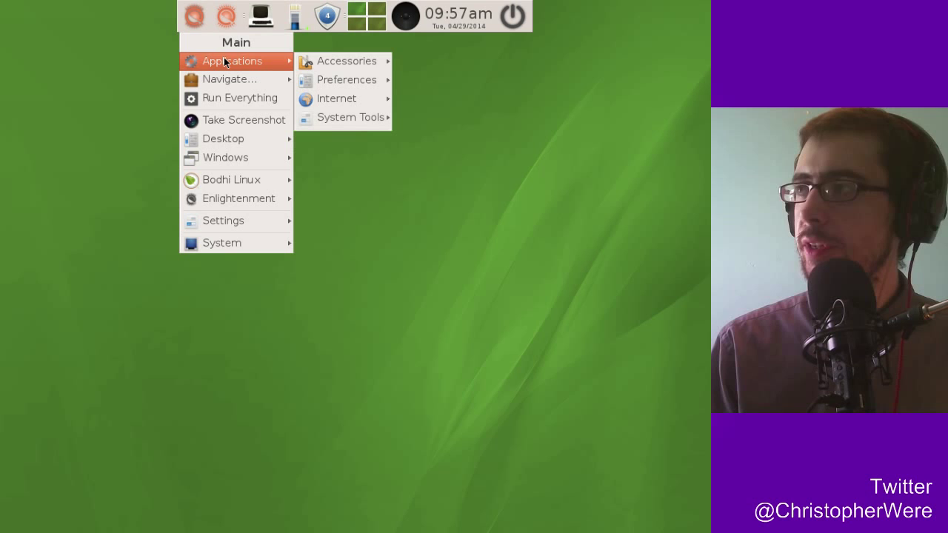
mouse_move(335, 64)
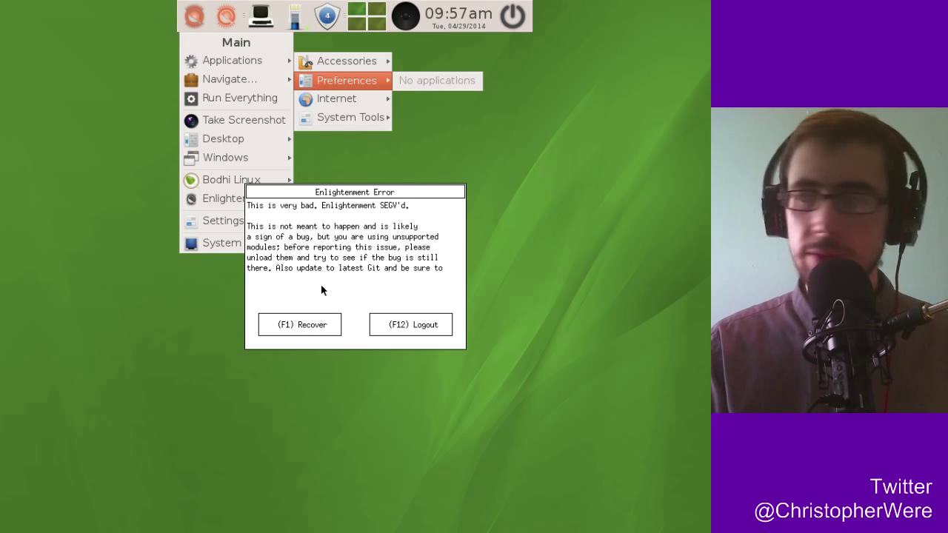
key(F1)
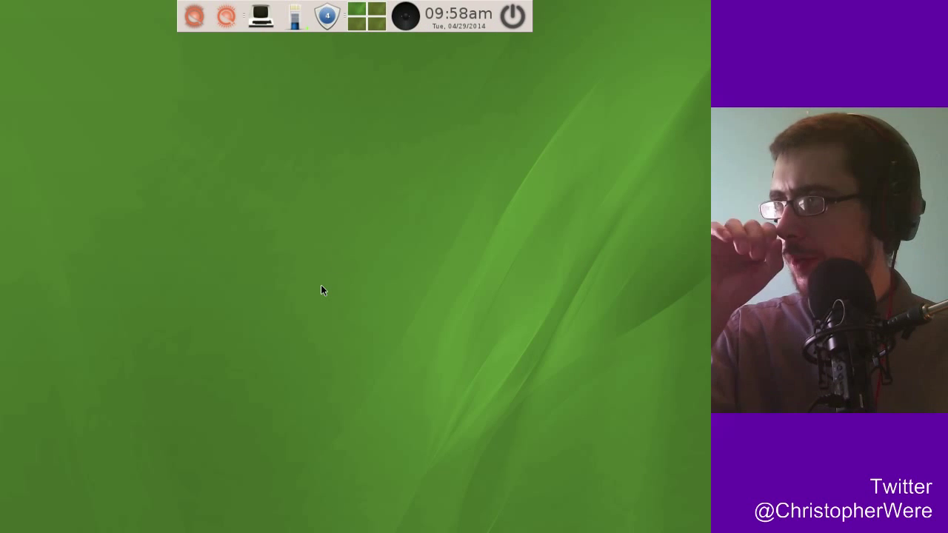
Browse the main menu's Applications submenus to Internet, listing EConnMan and Midori.
click(198, 16)
mouse_move(321, 100)
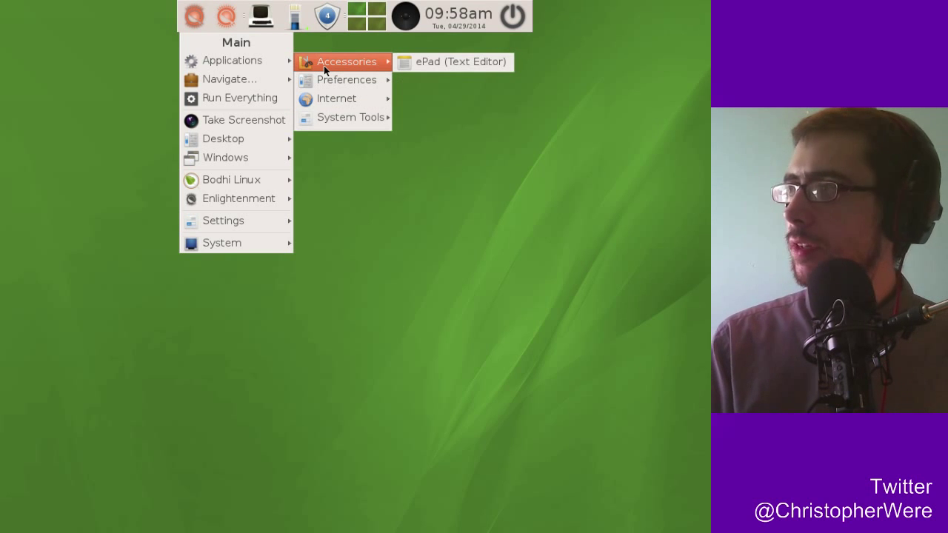
mouse_move(355, 87)
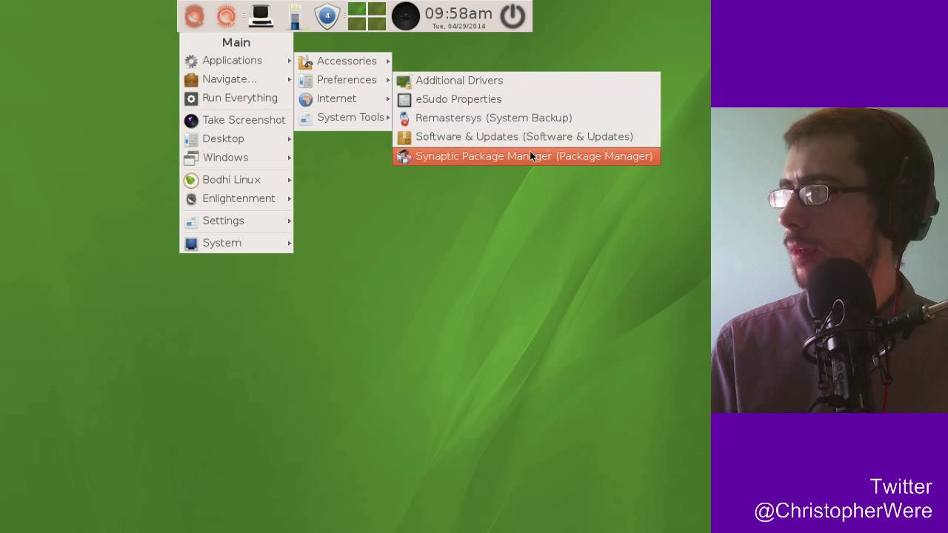
mouse_move(378, 104)
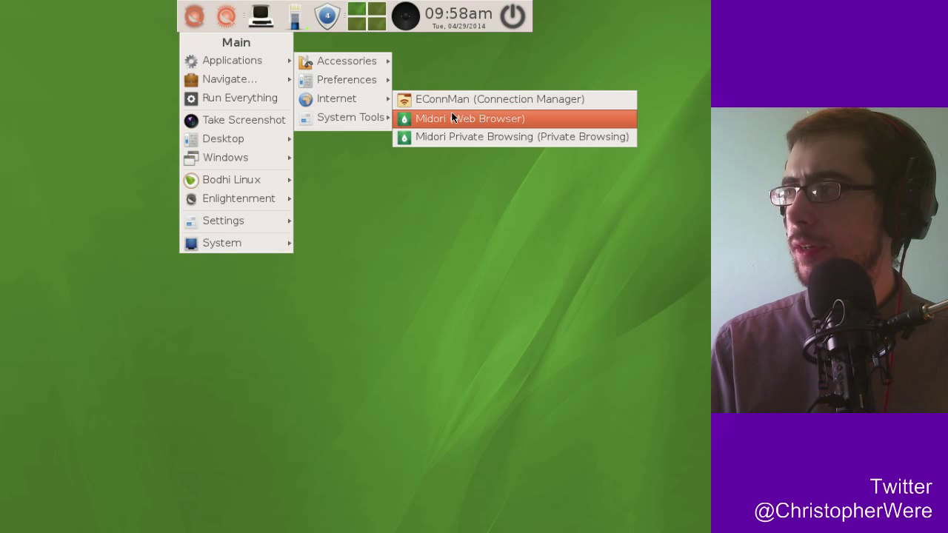
mouse_move(364, 118)
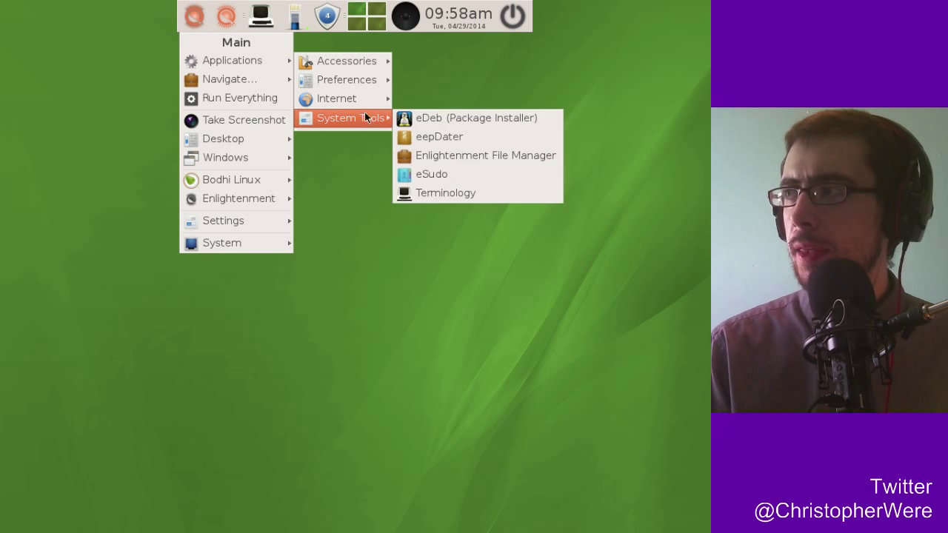
mouse_move(352, 122)
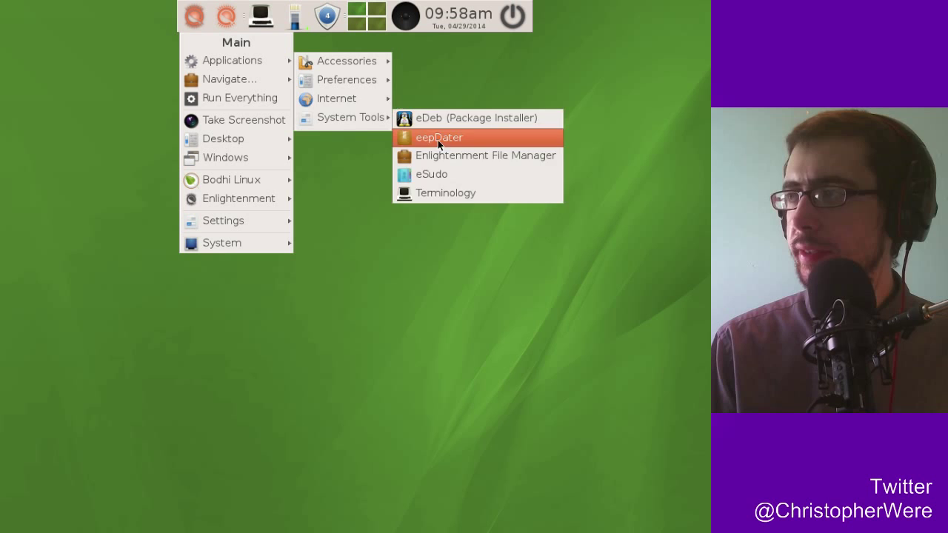
mouse_move(354, 96)
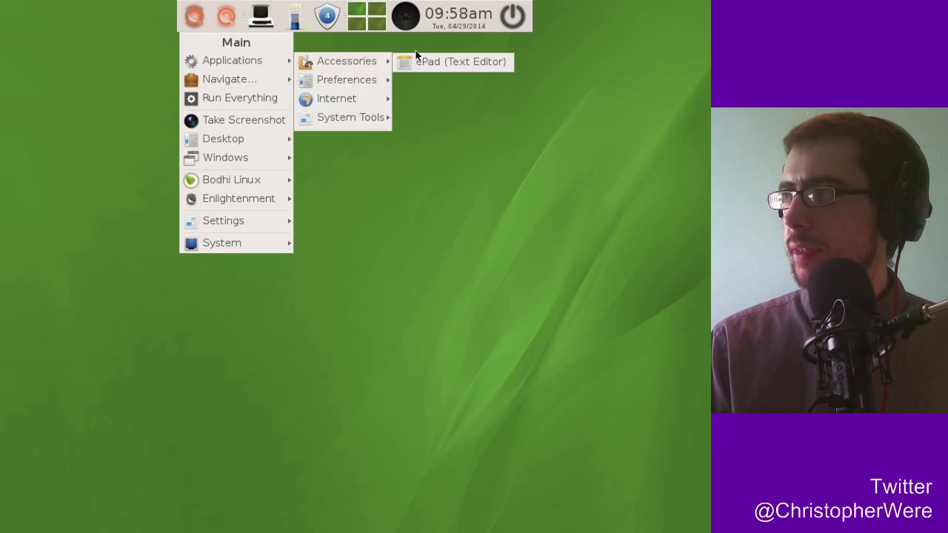
mouse_move(374, 77)
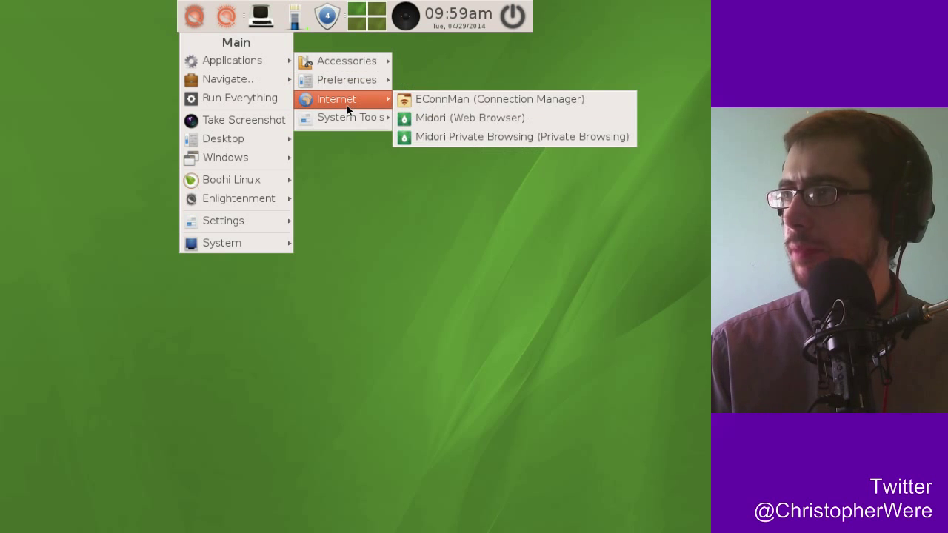
Launch Midori, move its window down and right, and shade and unshade it.
click(432, 120)
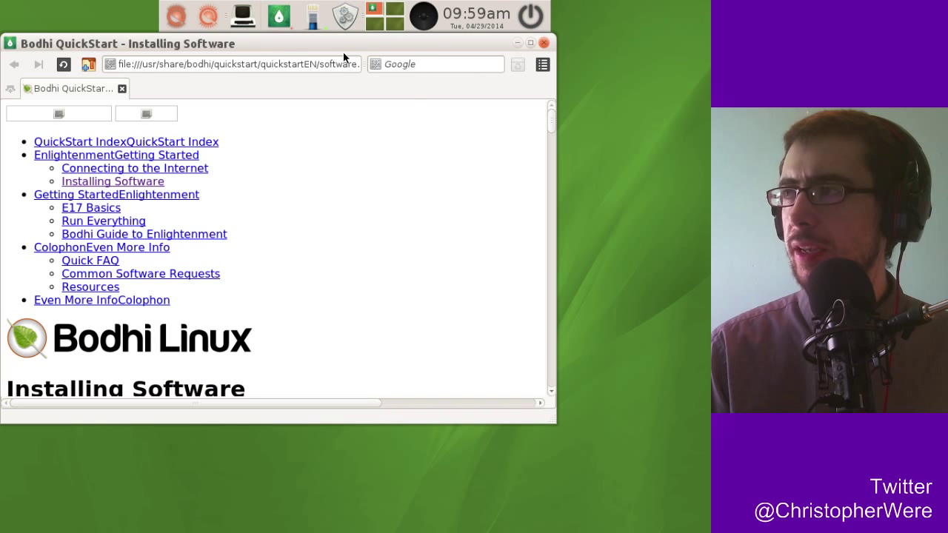
drag(348, 46, 370, 82)
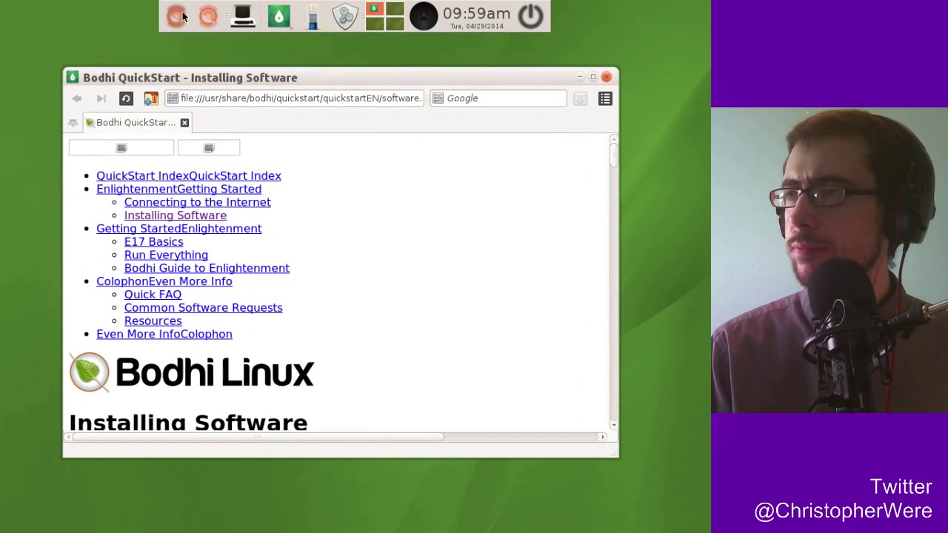
double_click(270, 79)
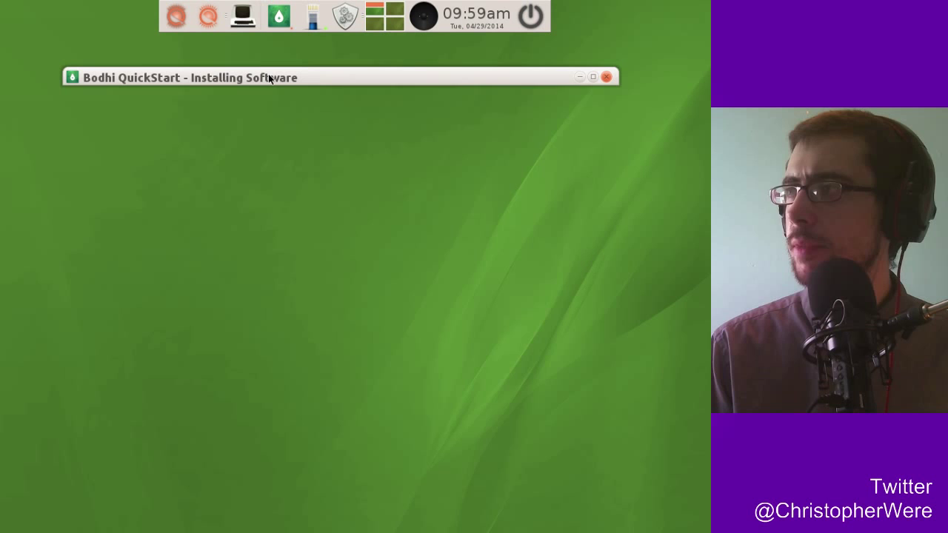
double_click(270, 79)
Shade, move and unshade the QuickStart window, then maximize it and scroll down and back up.
double_click(439, 81)
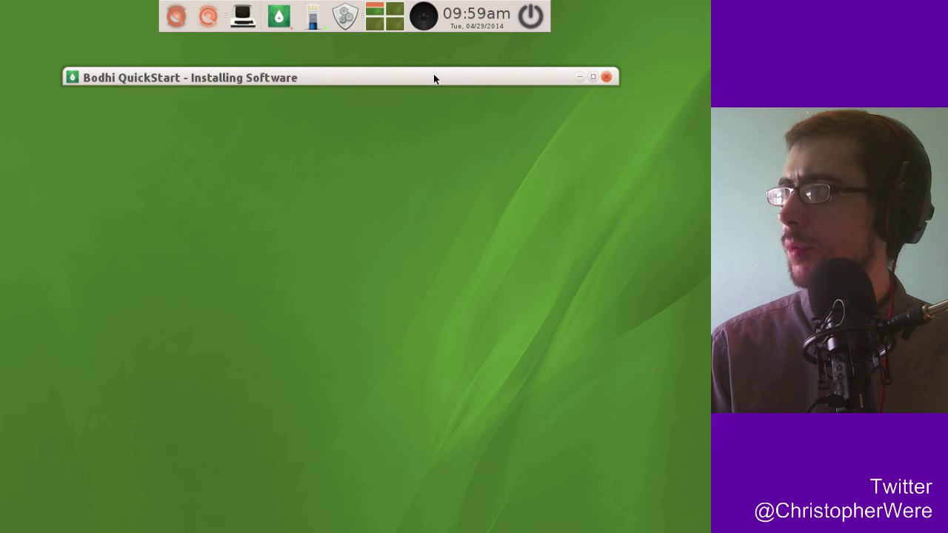
double_click(434, 75)
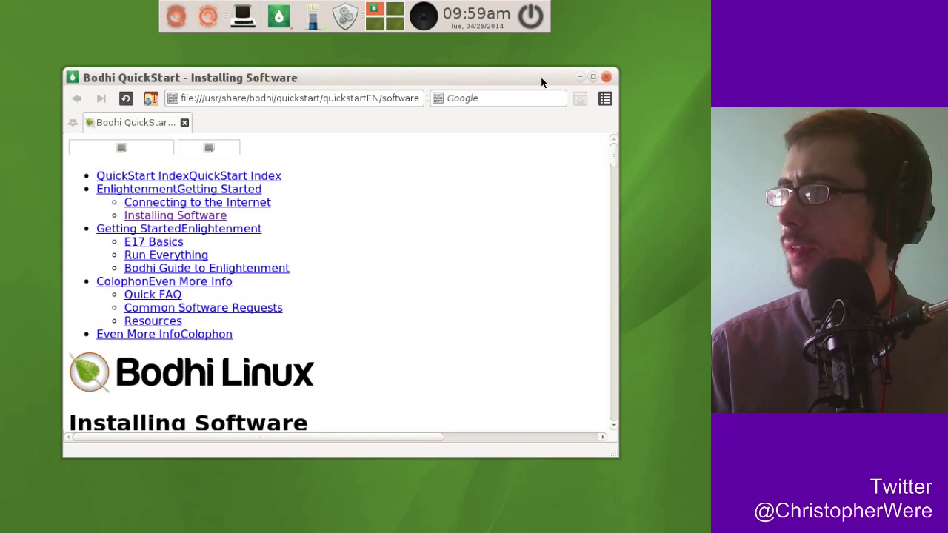
double_click(540, 77)
mouse_move(395, 78)
mouse_down()
mouse_move(426, 239)
mouse_move(546, 349)
mouse_move(397, 243)
mouse_move(383, 91)
mouse_up()
double_click(398, 242)
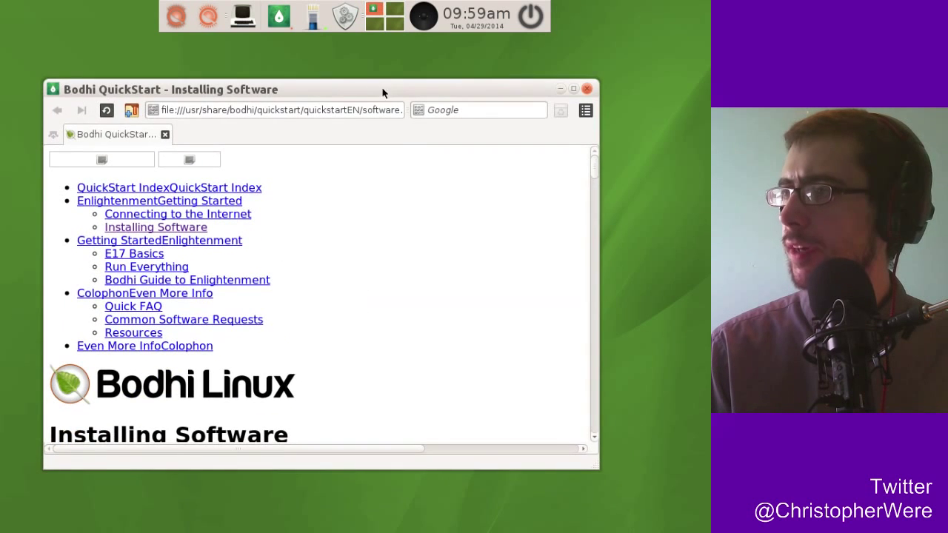
click(574, 89)
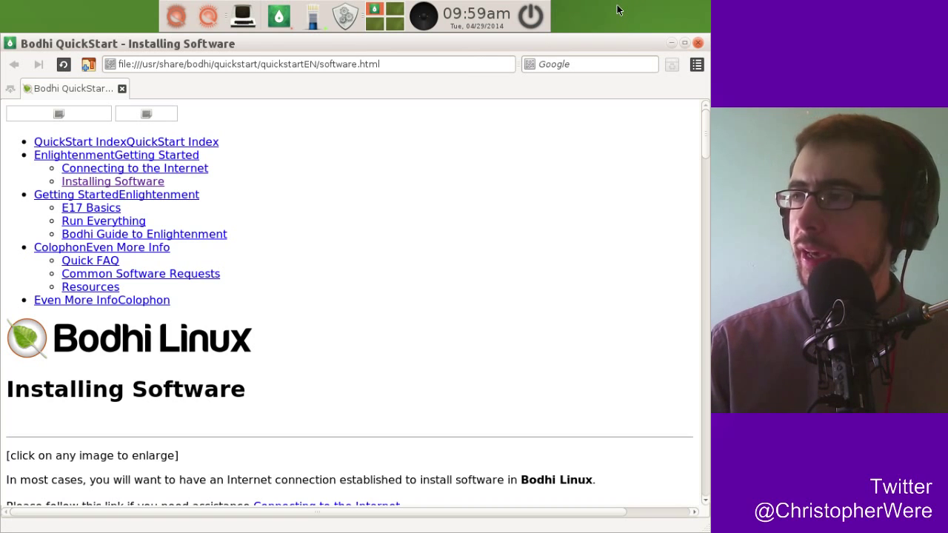
scroll(706, 130, down, 5)
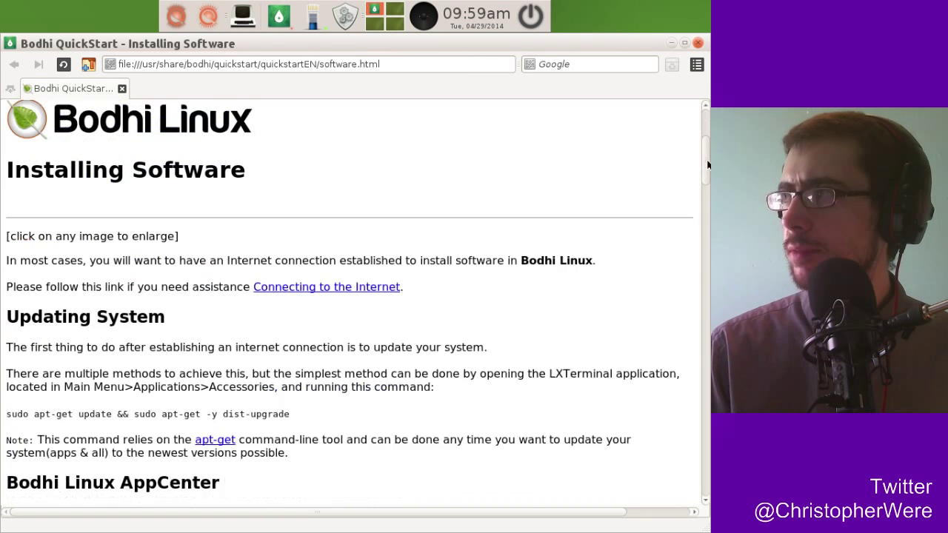
scroll(707, 189, up, 5)
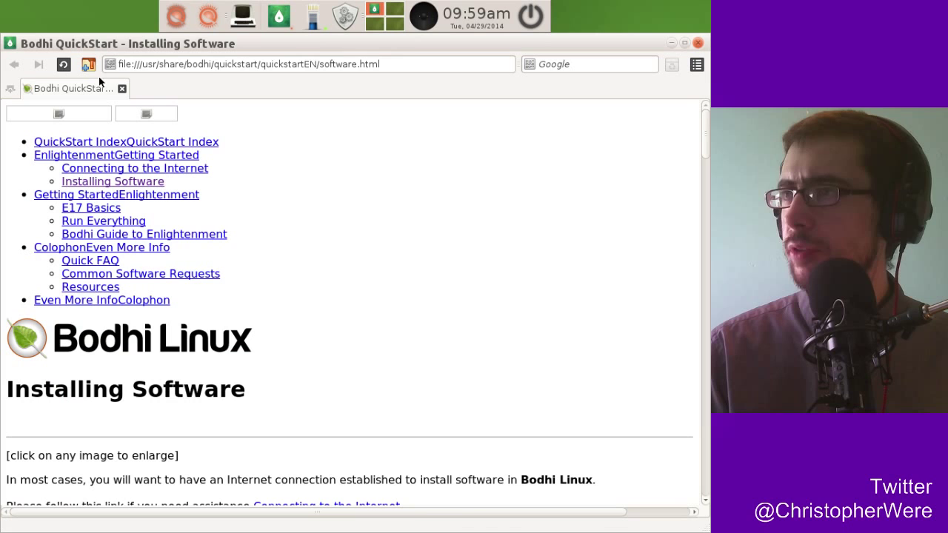
click(205, 74)
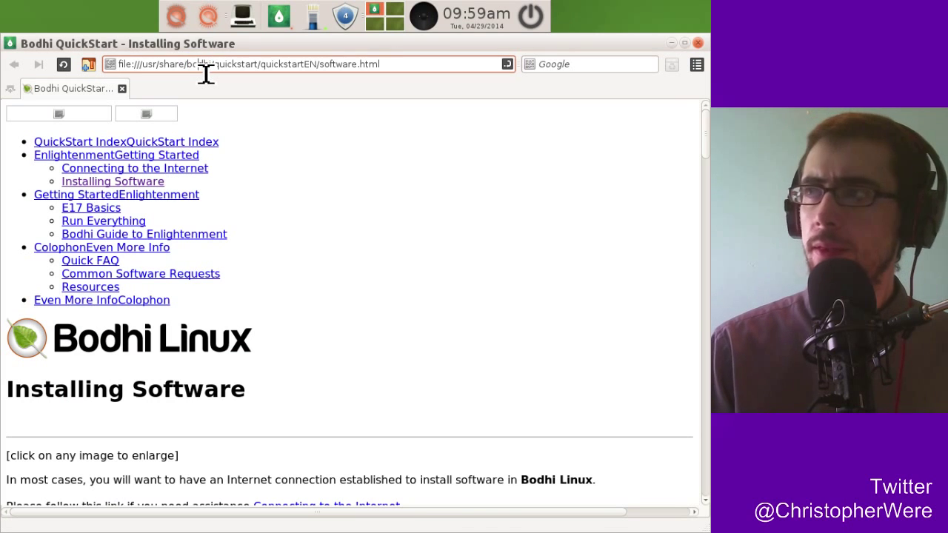
click(206, 73)
text(www)
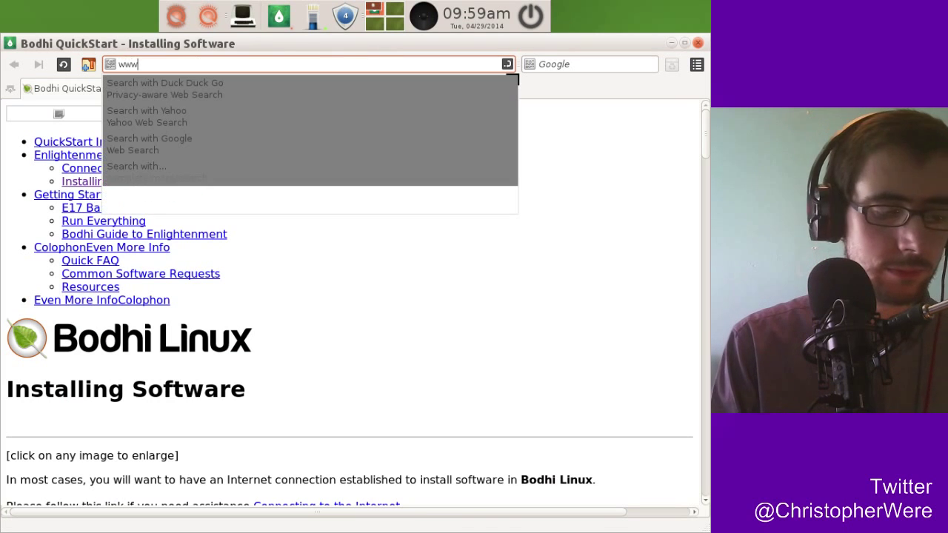
text(.google.com)
key(Return)
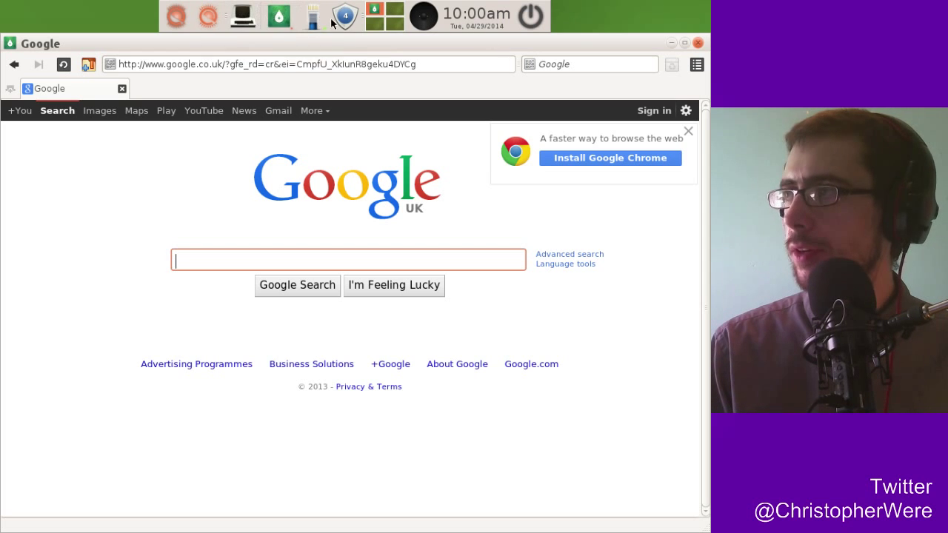
Open the Bodhi software website in a new tab via Main menu > Bodhi Linux > Add Software.
click(176, 19)
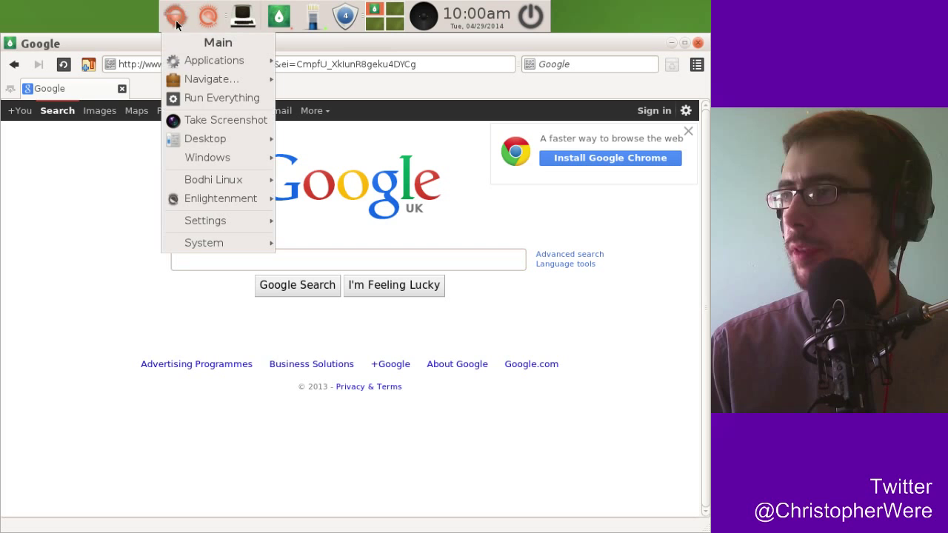
mouse_move(206, 199)
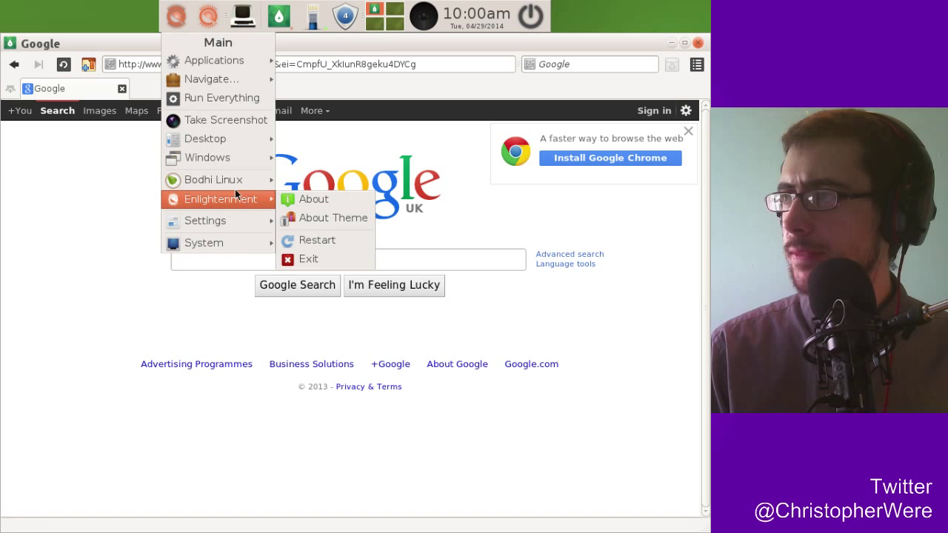
mouse_move(231, 184)
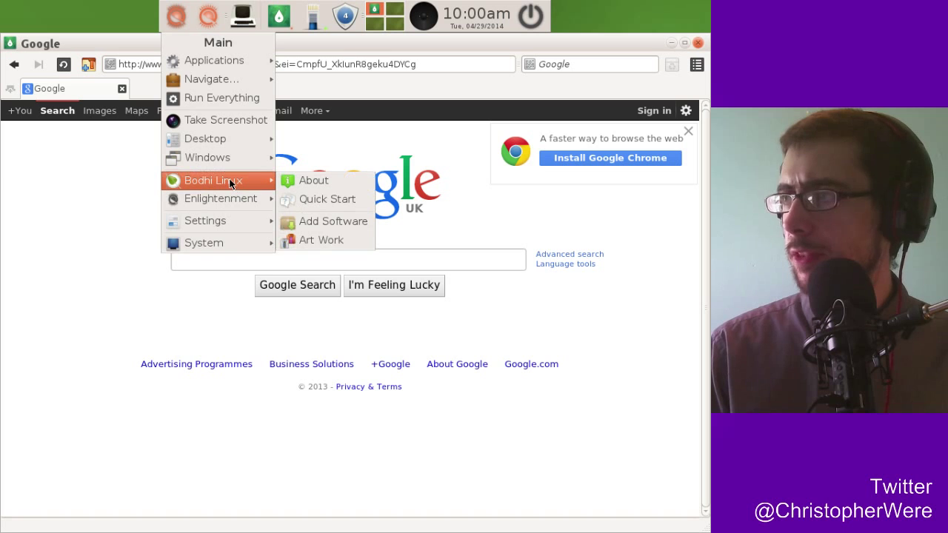
click(320, 221)
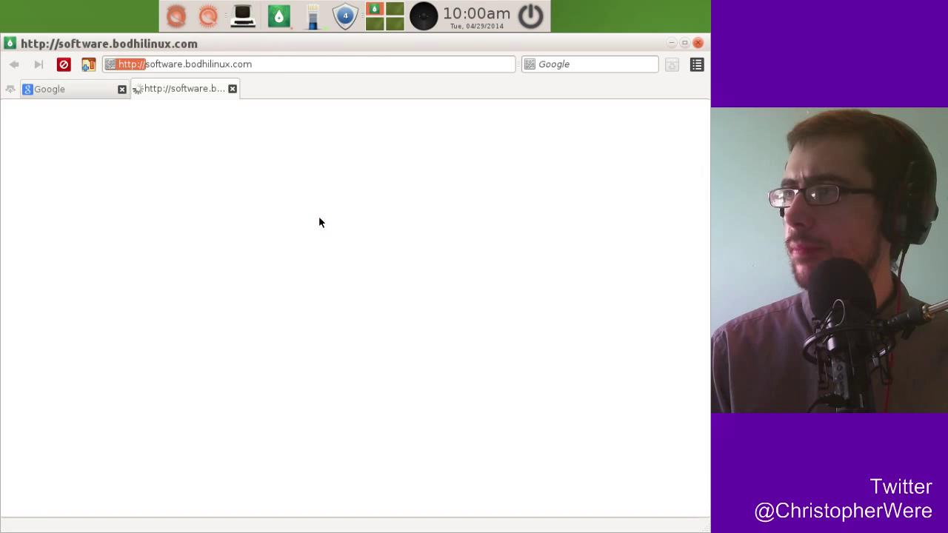
Navigate the main menu to Applications > Preferences to reach Synaptic Package Manager.
click(173, 17)
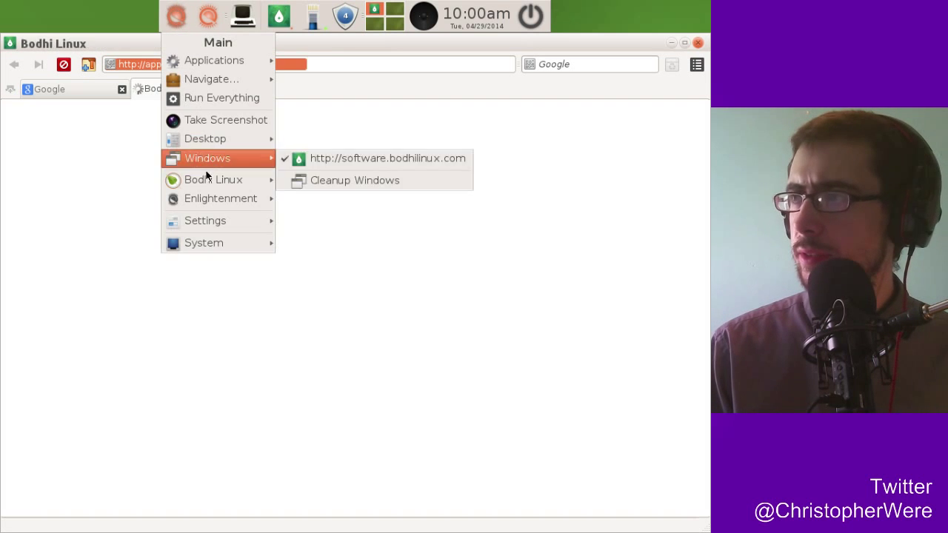
mouse_move(206, 147)
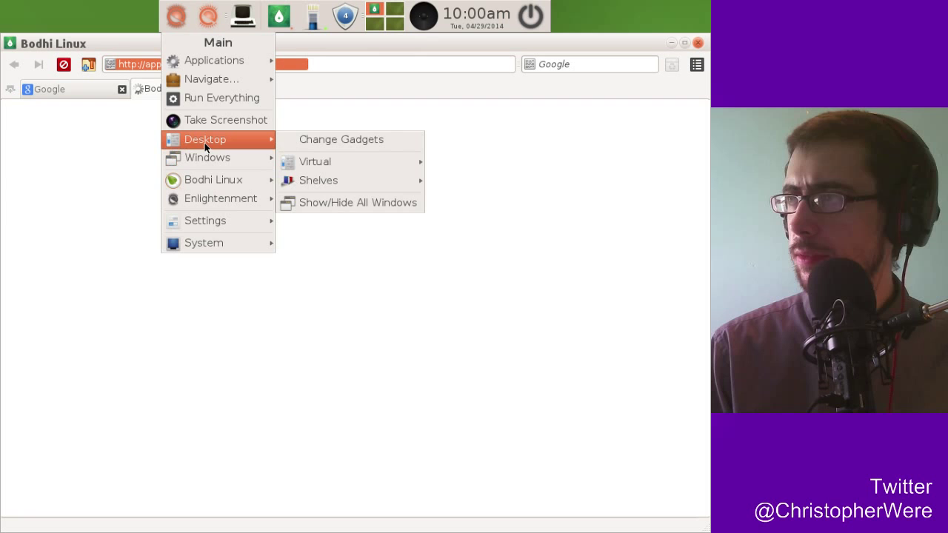
mouse_move(214, 80)
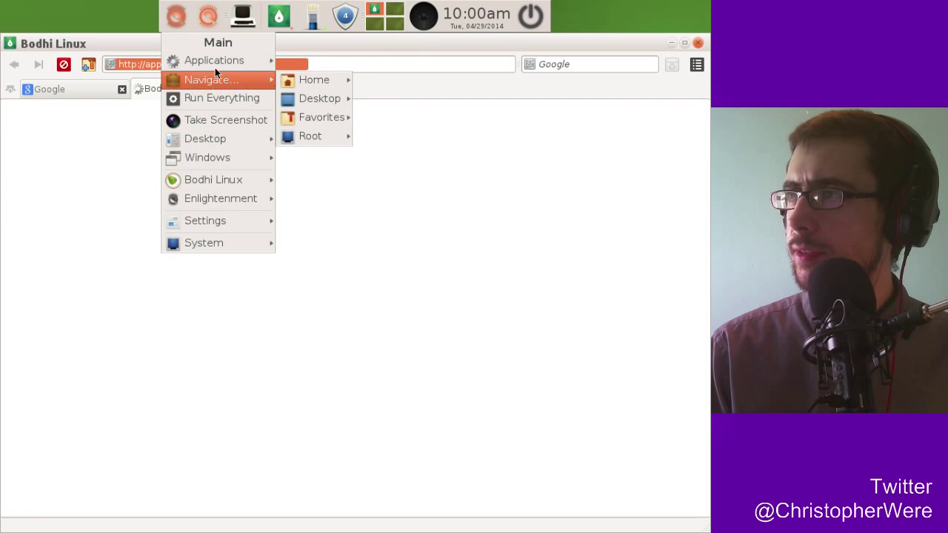
mouse_move(320, 84)
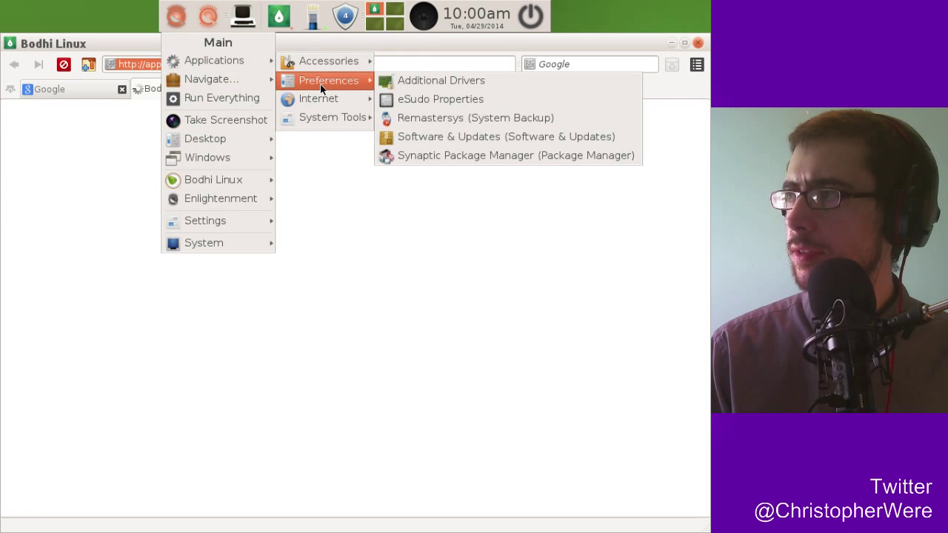
Launch Synaptic Package Manager, entering the administrator password in eSudo.
click(477, 156)
text(****)
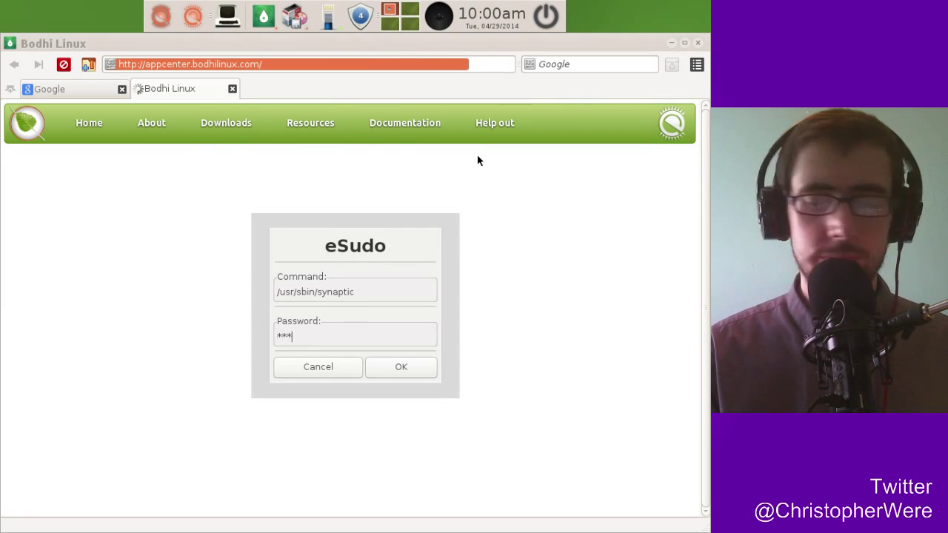
click(424, 366)
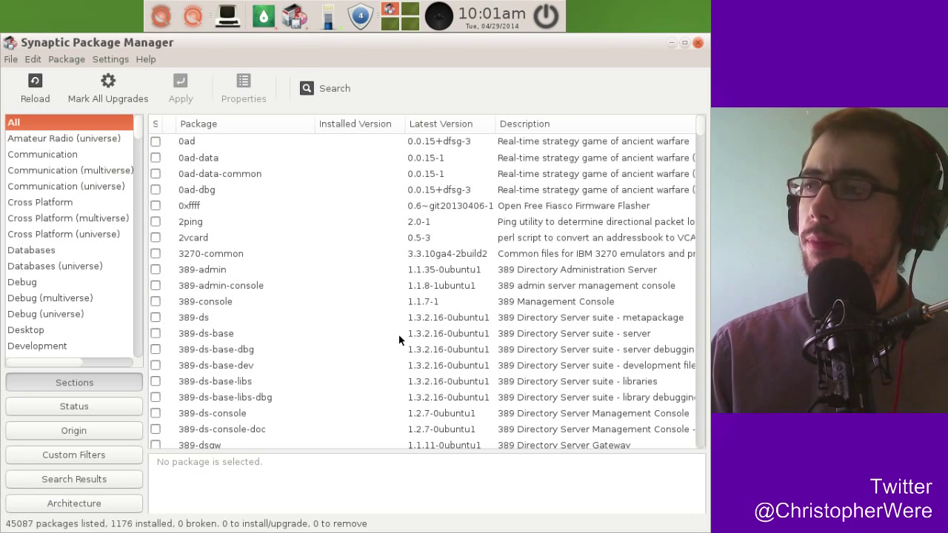
Search Synaptic's packages for 'firefo'.
click(332, 91)
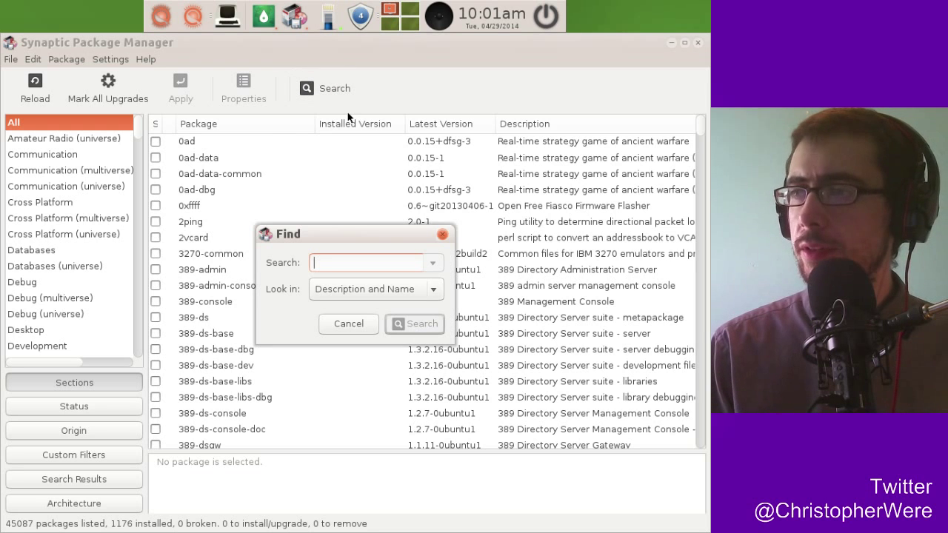
text(firefox)
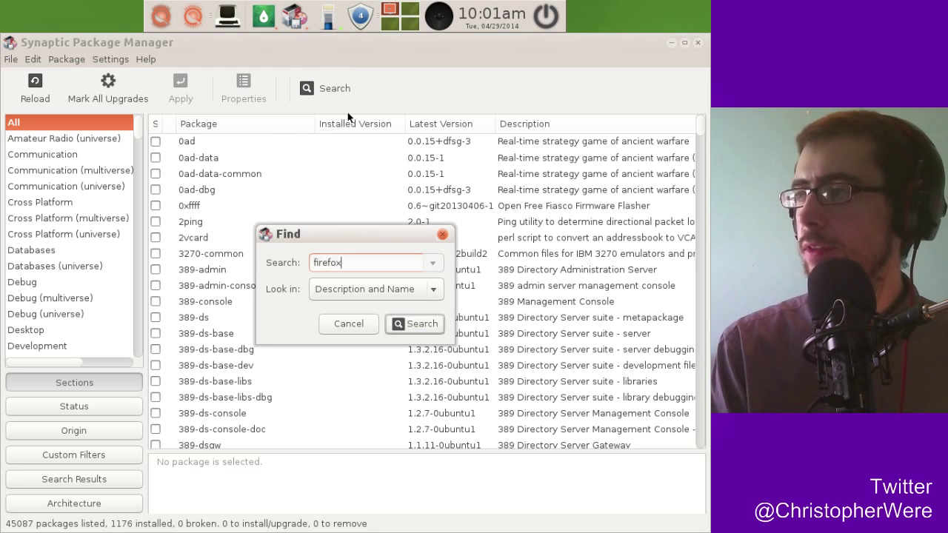
key(Return)
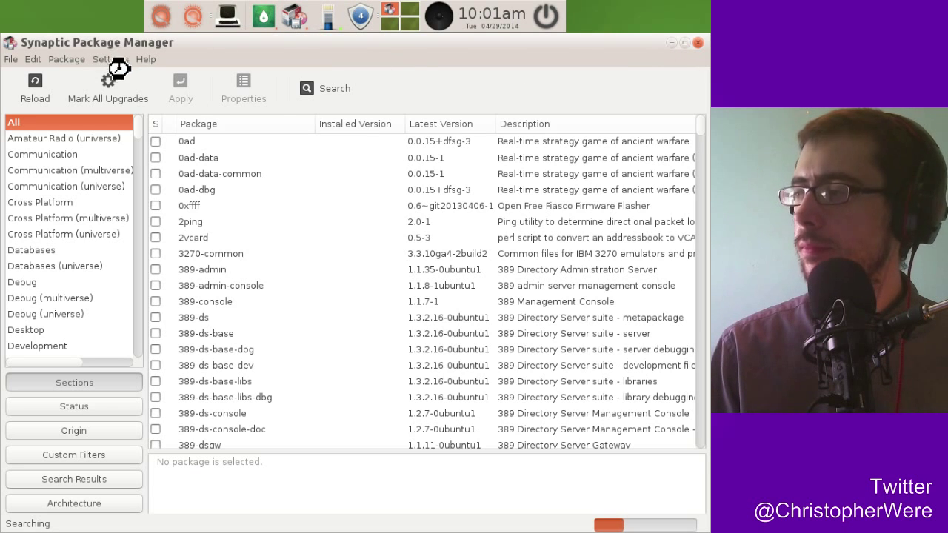
Minimize Synaptic and open About > Bodhi Videos on the Bodhi site.
click(671, 42)
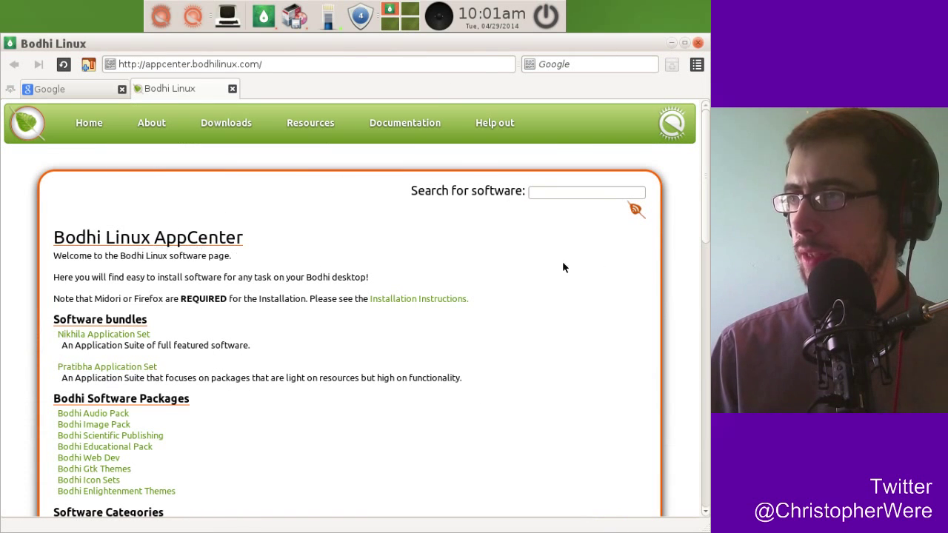
drag(706, 150, 601, 126)
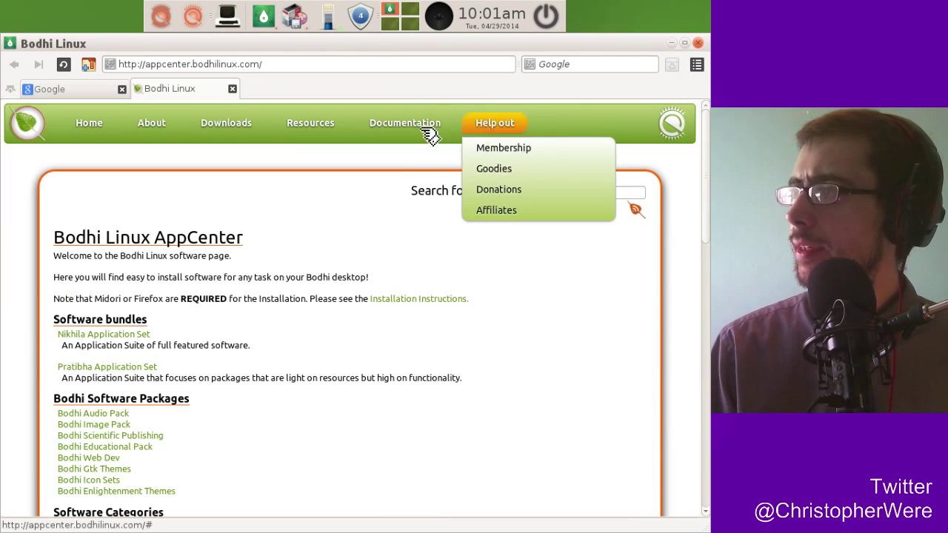
mouse_move(318, 135)
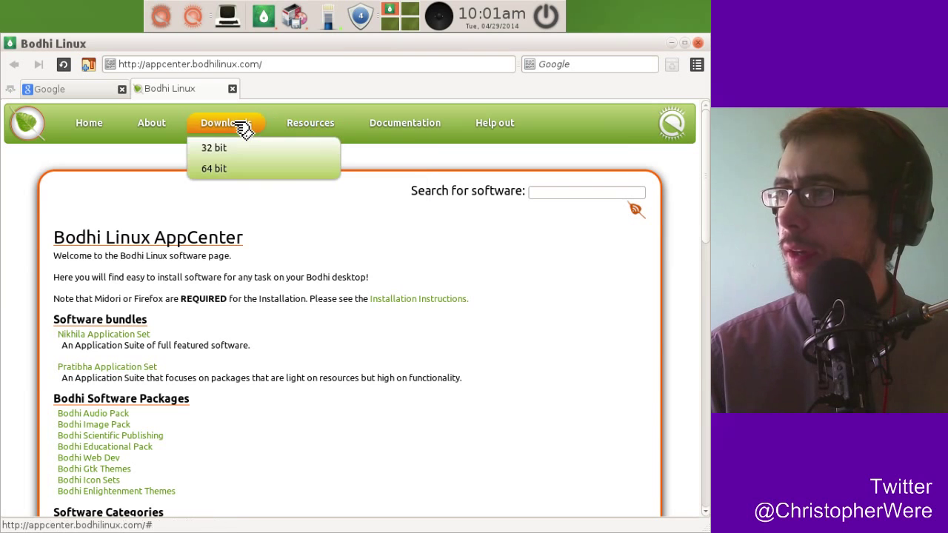
mouse_move(230, 128)
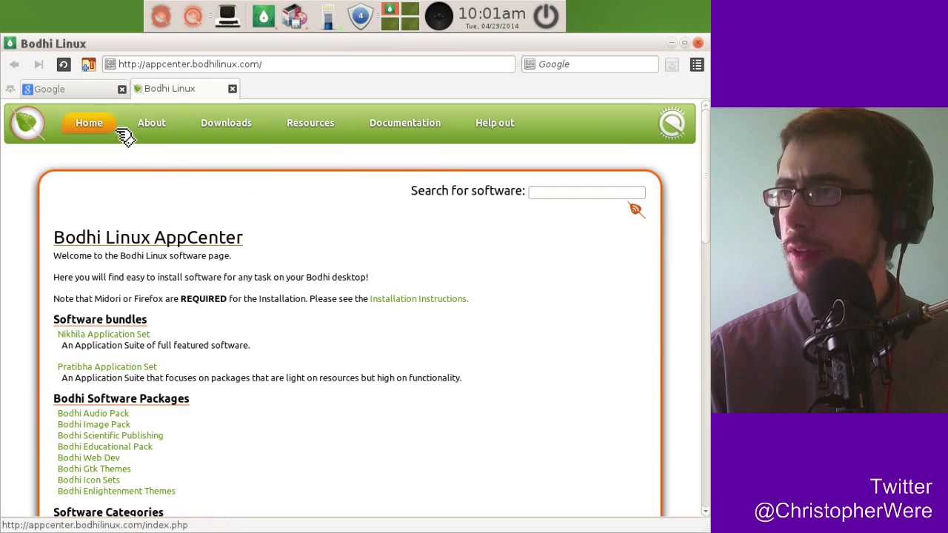
mouse_move(153, 127)
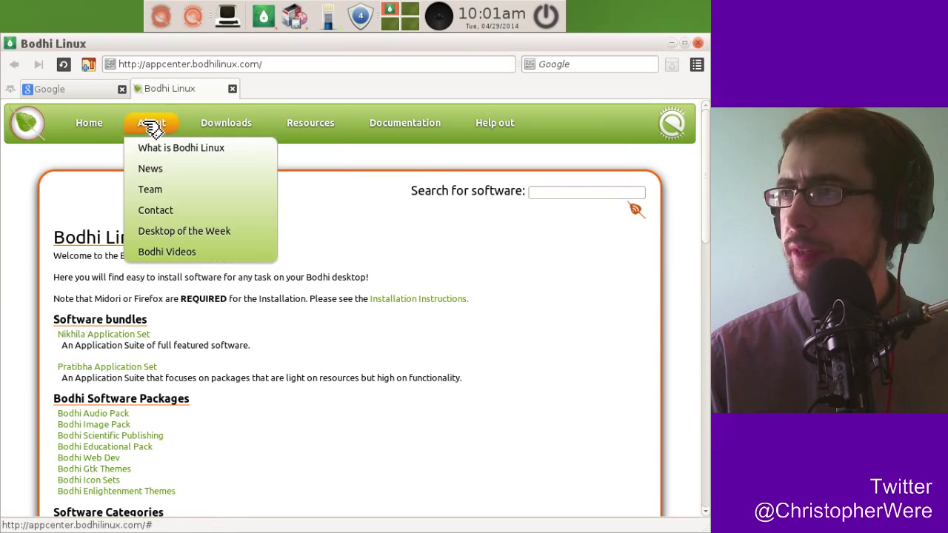
click(190, 256)
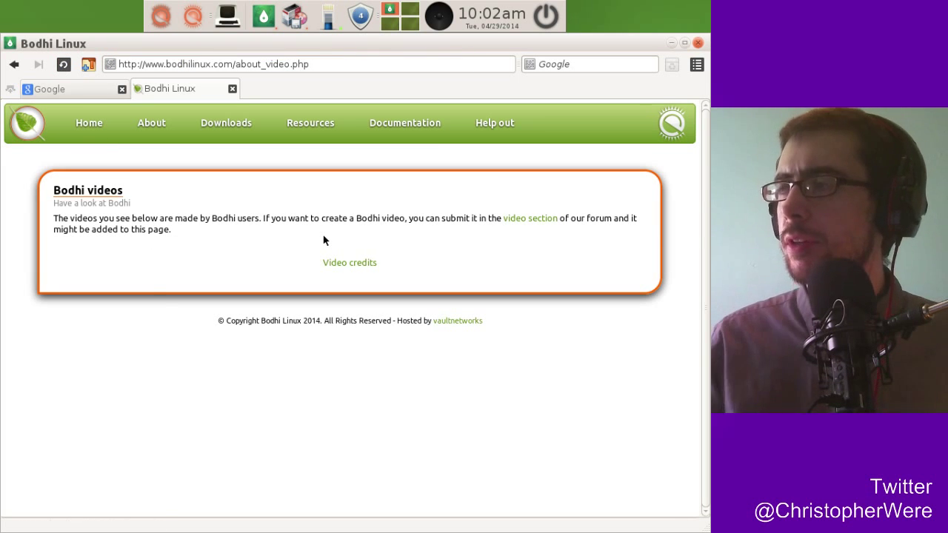
Switch between the Google and Bodhi videos tabs, scroll, and finish on Google.
click(59, 93)
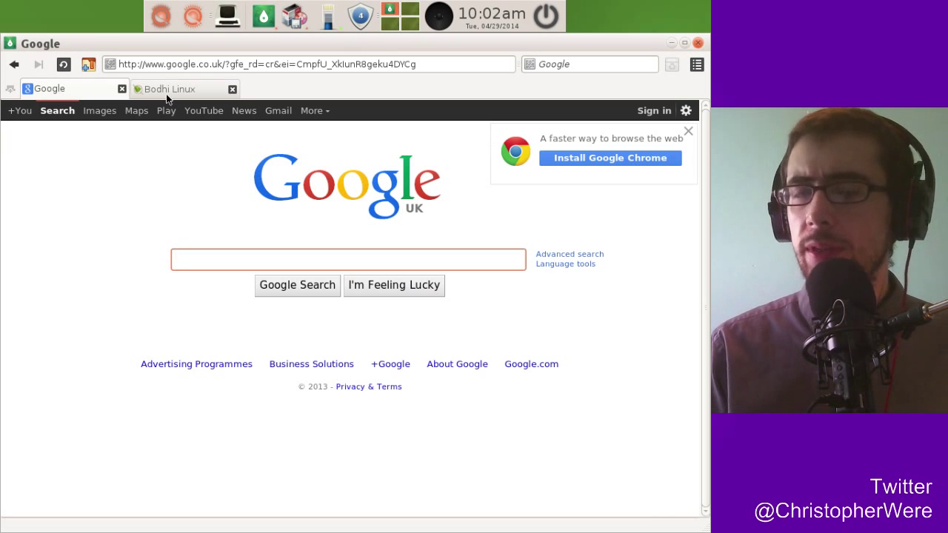
click(188, 83)
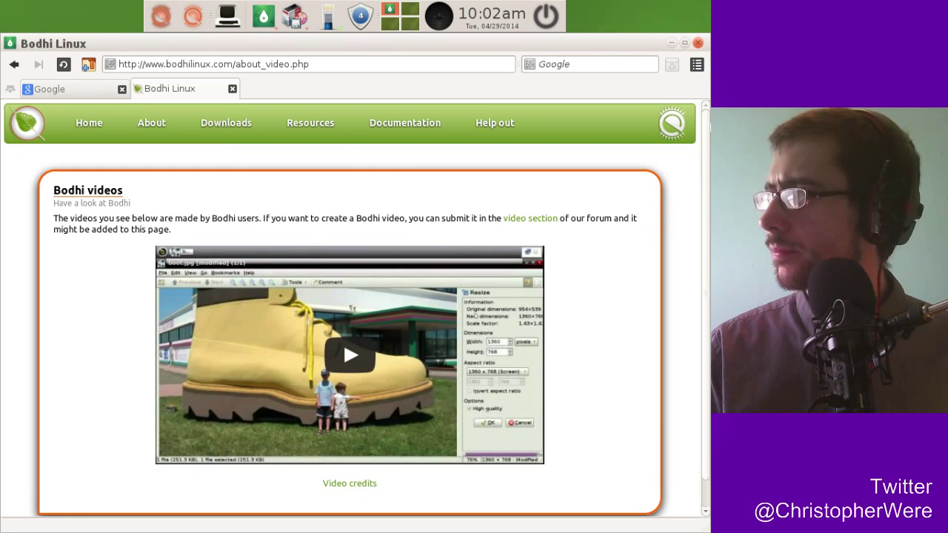
scroll(694, 197, down, 1)
scroll(705, 154, up, 1)
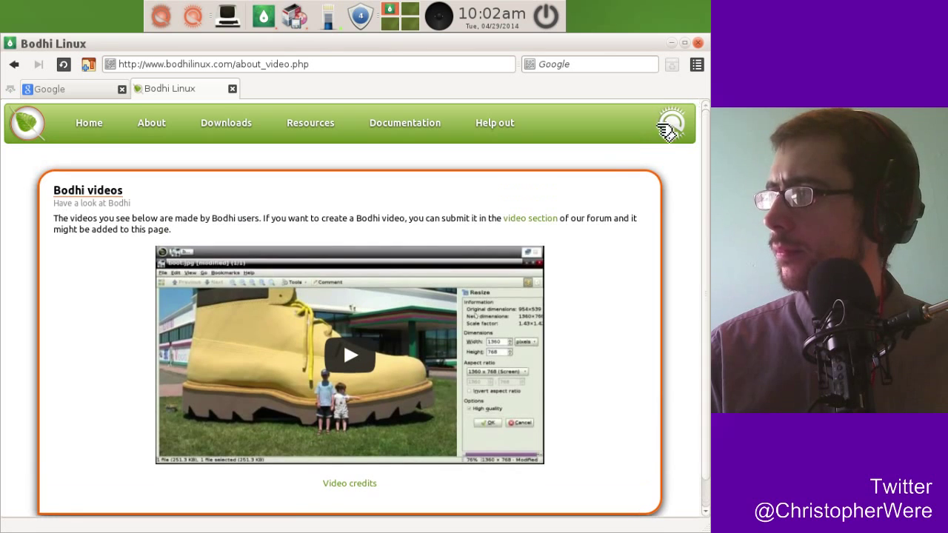
mouse_move(210, 128)
click(92, 94)
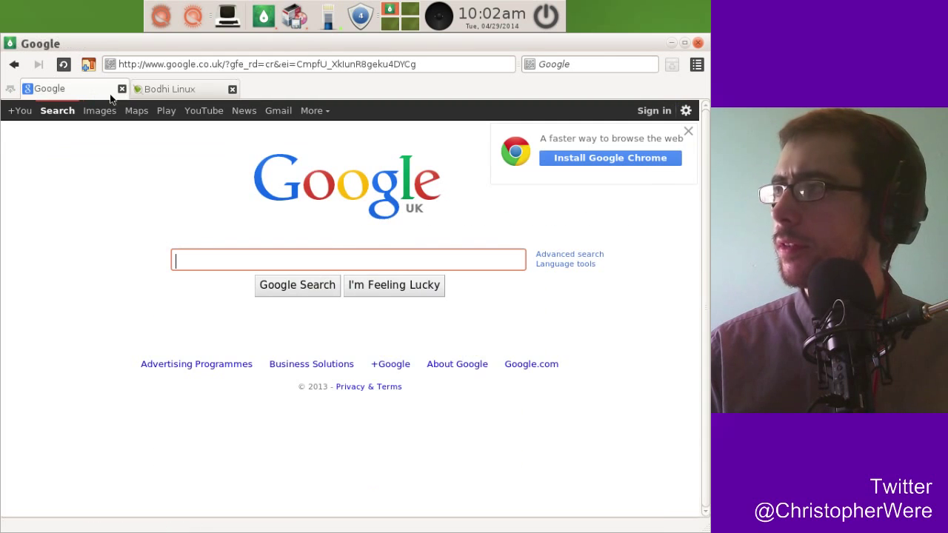
mouse_move(304, 18)
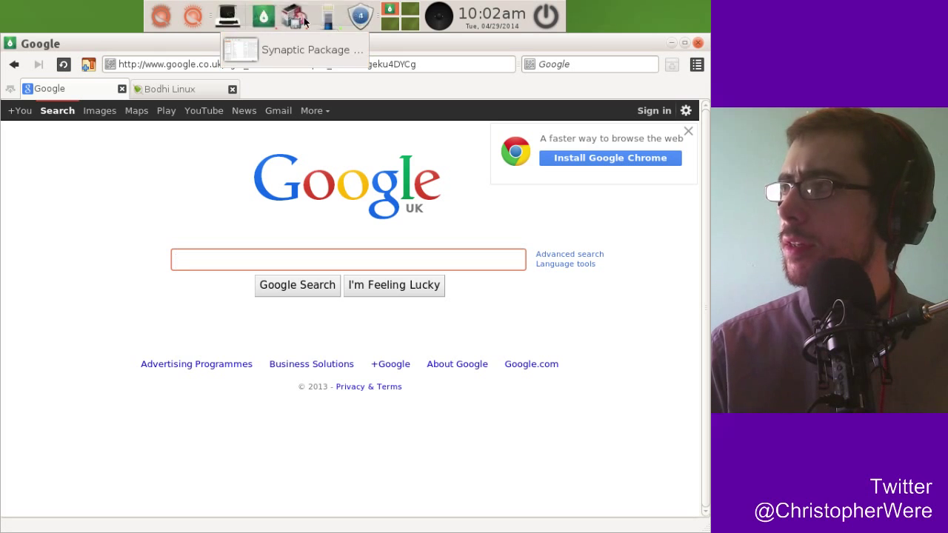
Restore Synaptic from the panel, select the firefox package row, and open the Settings menu.
click(298, 25)
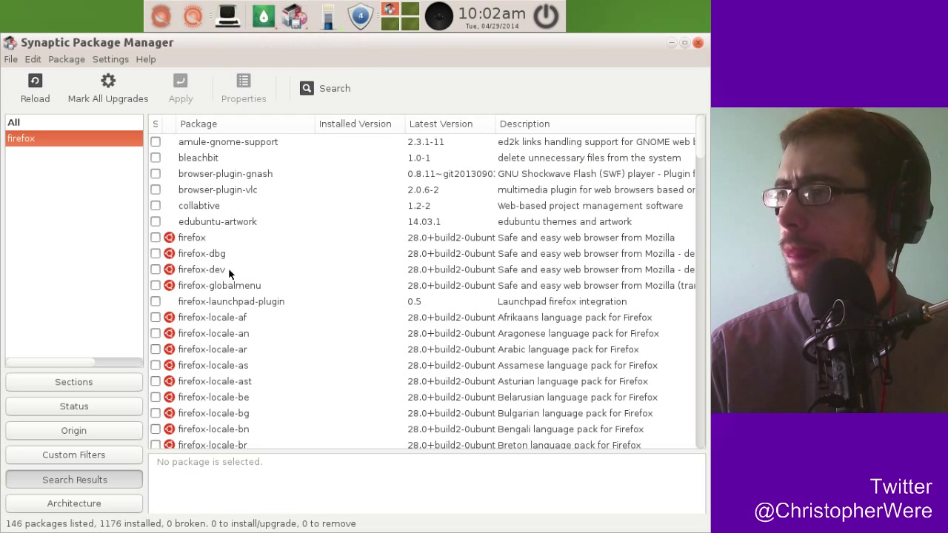
click(166, 240)
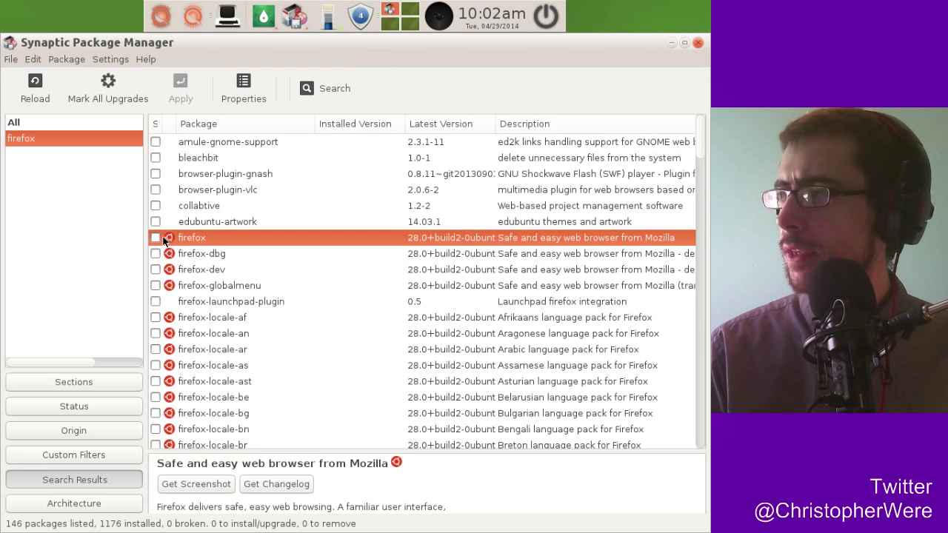
click(66, 62)
mouse_move(111, 61)
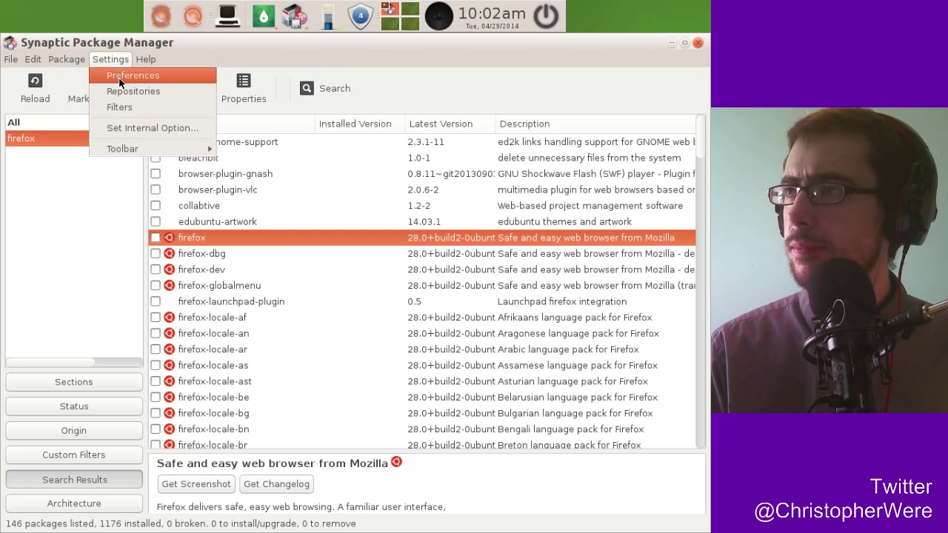
Open Repositories and browse the Canonical Partners and Independent entries under Other Software.
click(122, 94)
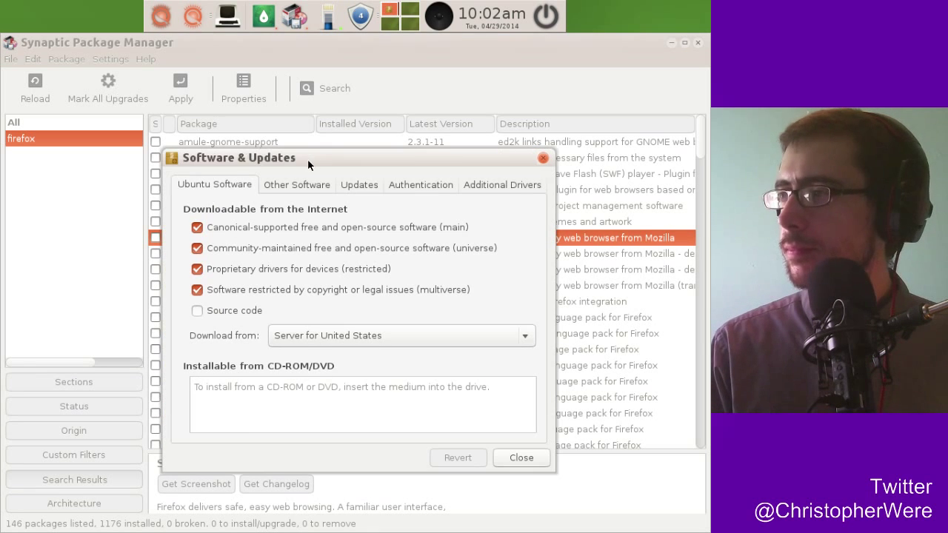
drag(308, 159, 295, 111)
click(288, 136)
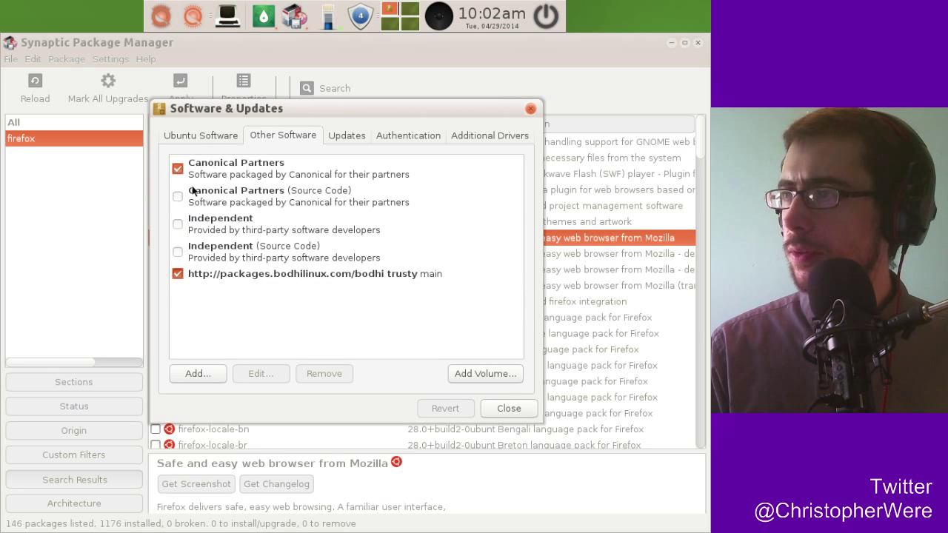
click(242, 198)
click(265, 229)
click(253, 254)
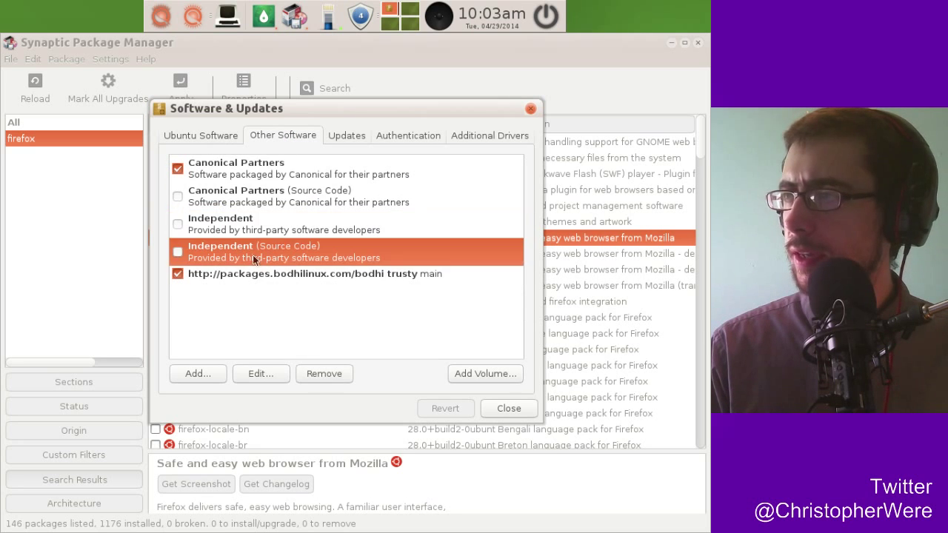
click(209, 196)
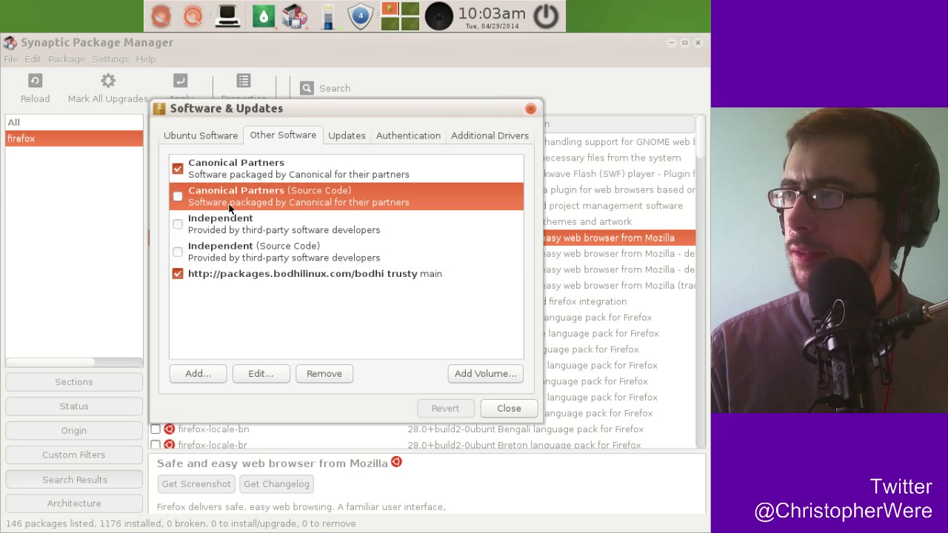
click(230, 177)
View the Updates and Ubuntu Software tabs, enable the Independent source, then open Additional Drivers.
click(348, 136)
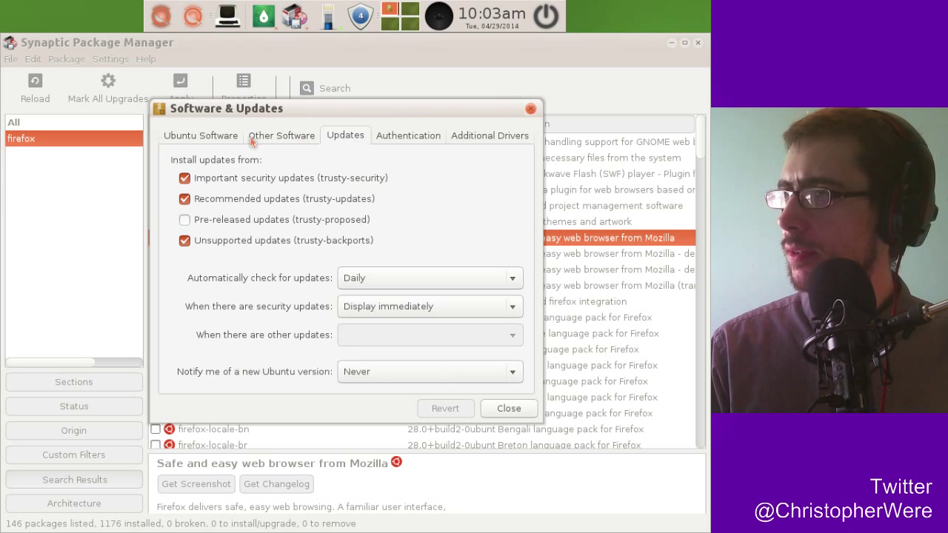
click(210, 137)
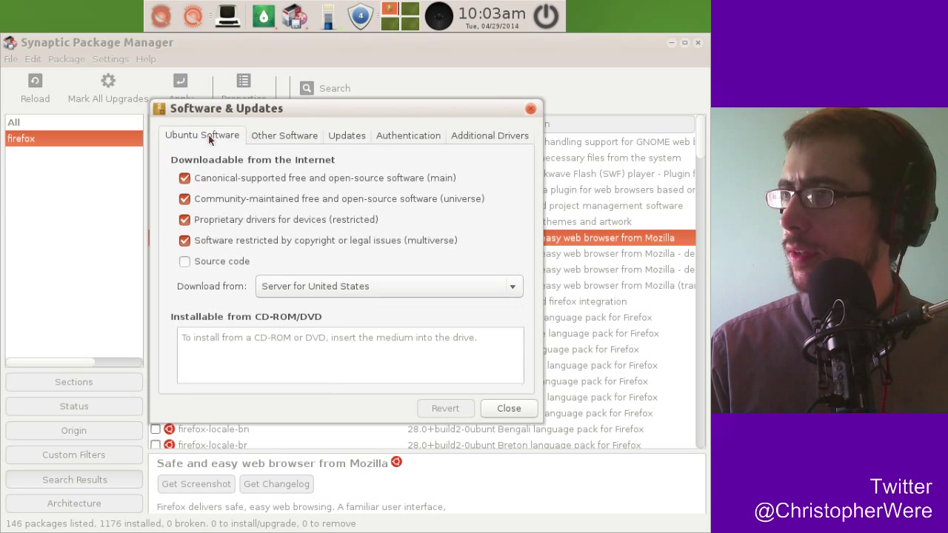
click(293, 139)
click(220, 221)
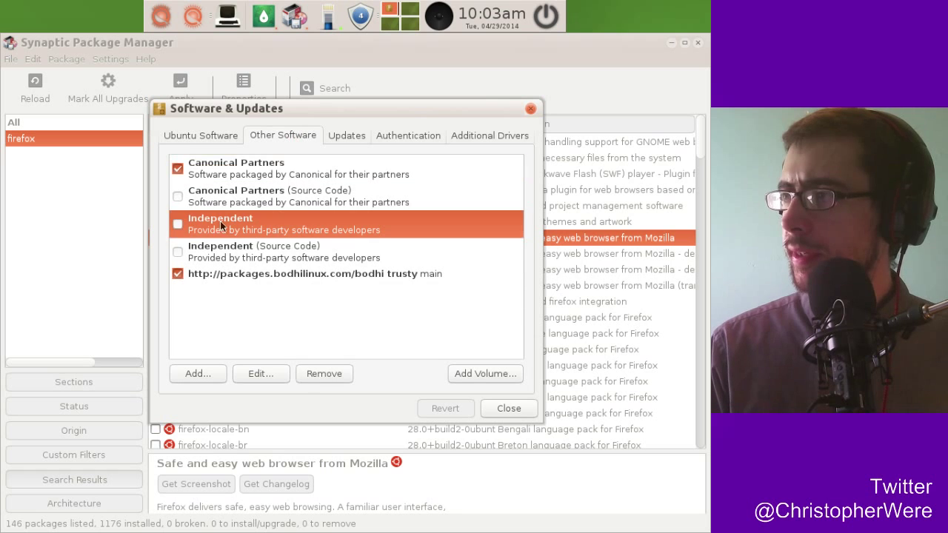
click(177, 225)
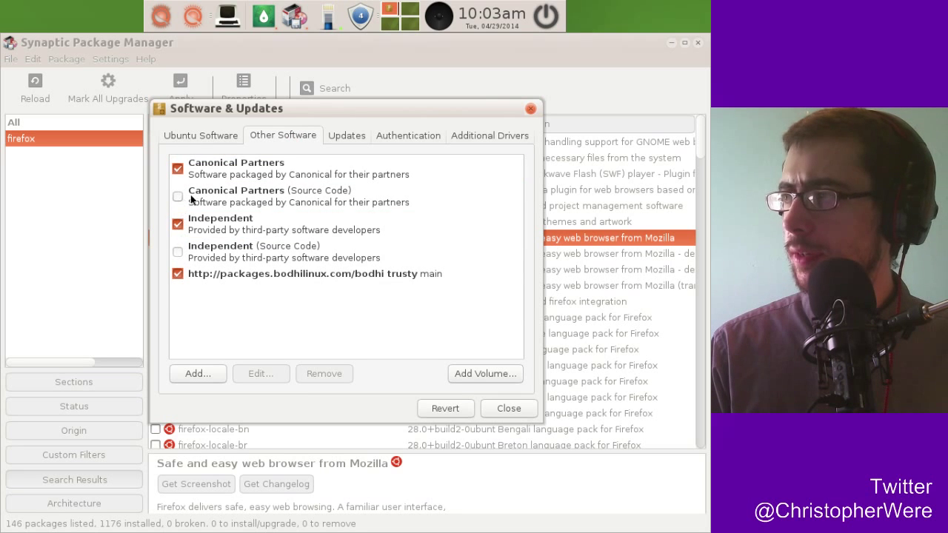
click(249, 228)
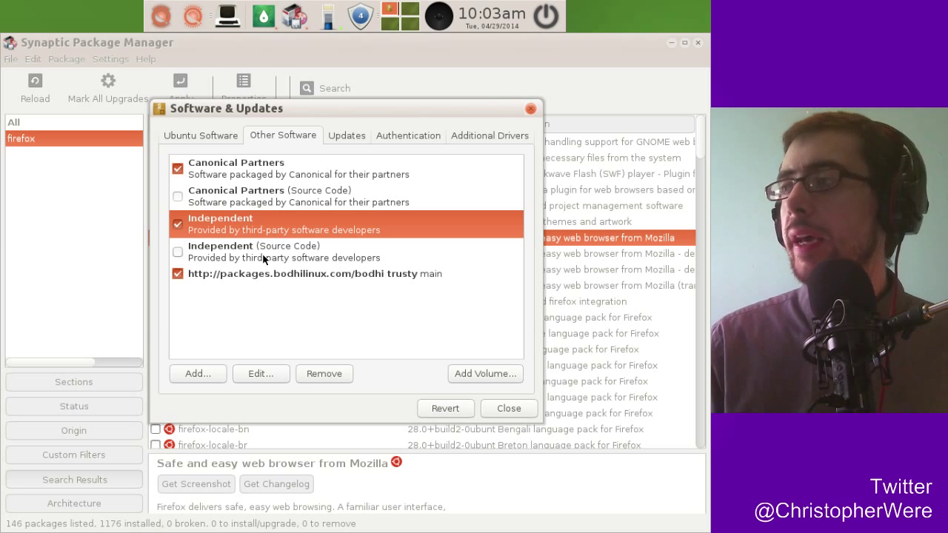
click(478, 136)
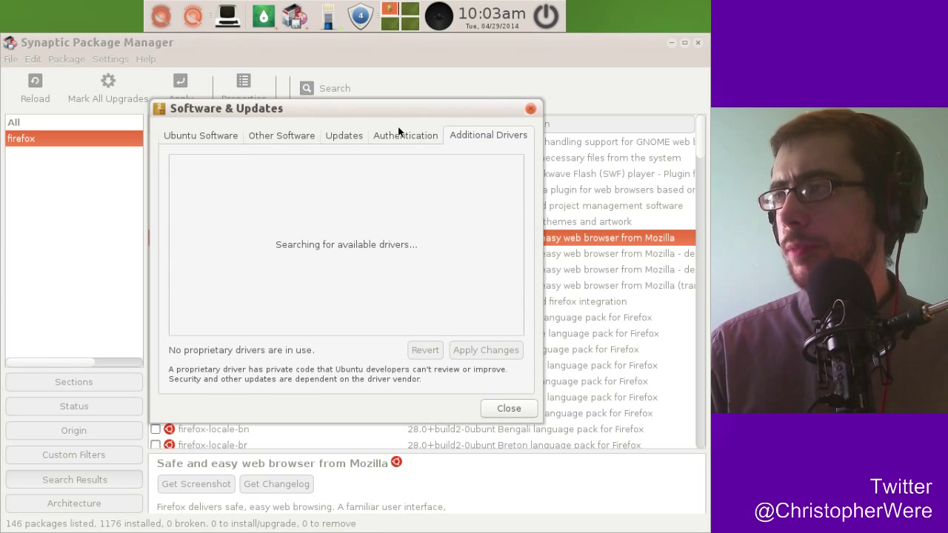
click(262, 134)
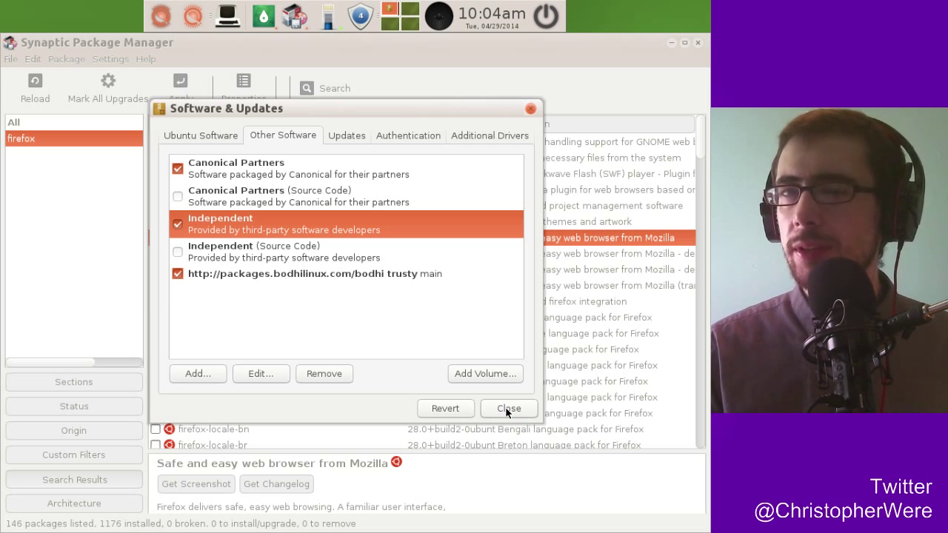
Close Software & Updates and restore Synaptic, which shows the Repositories changed reload notice.
click(671, 42)
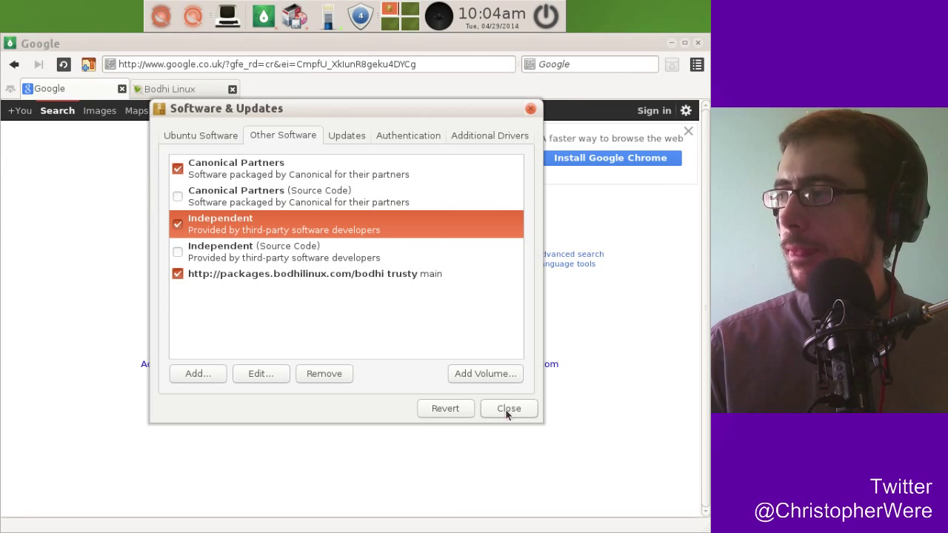
drag(432, 109, 438, 86)
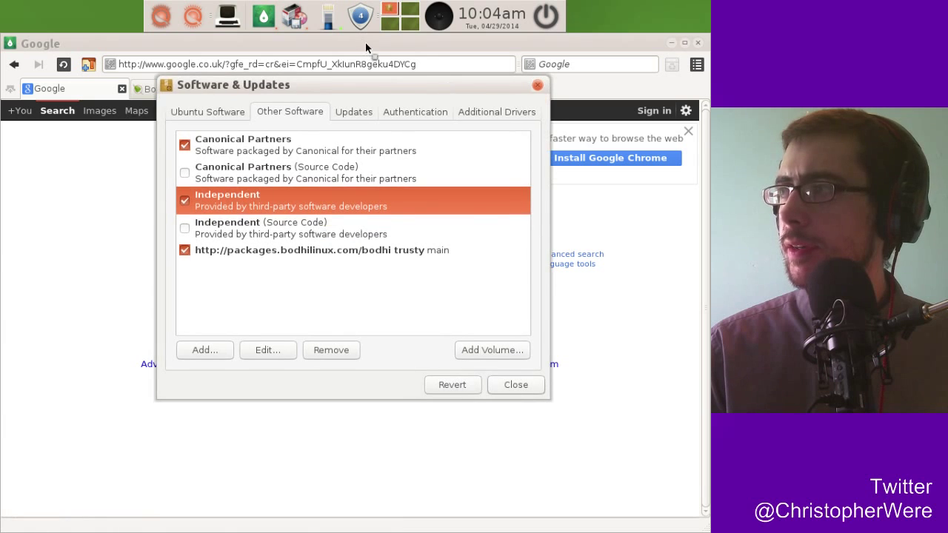
click(365, 45)
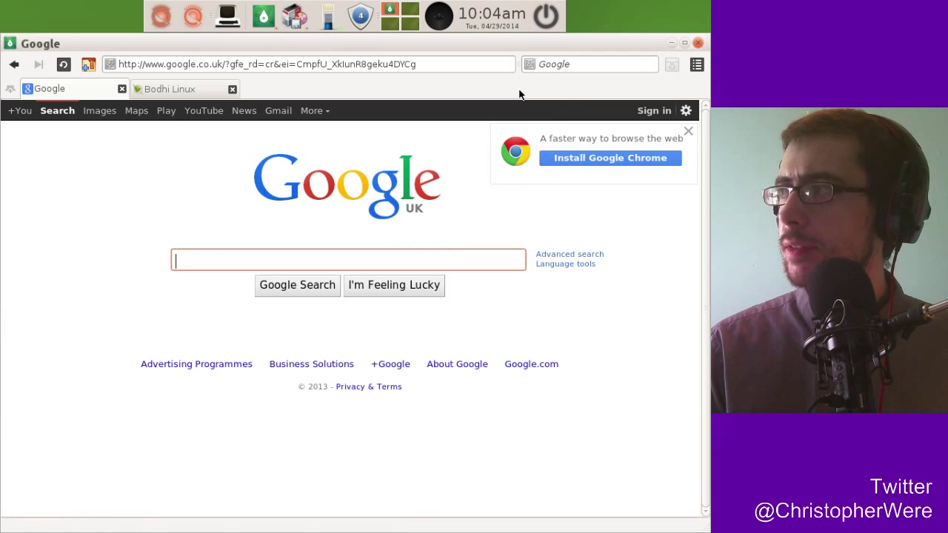
click(671, 43)
click(512, 385)
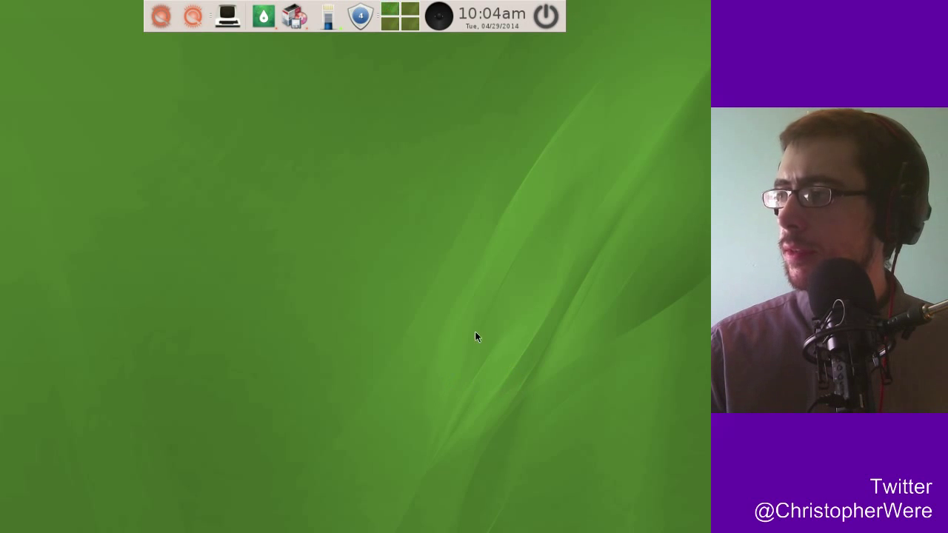
mouse_move(294, 16)
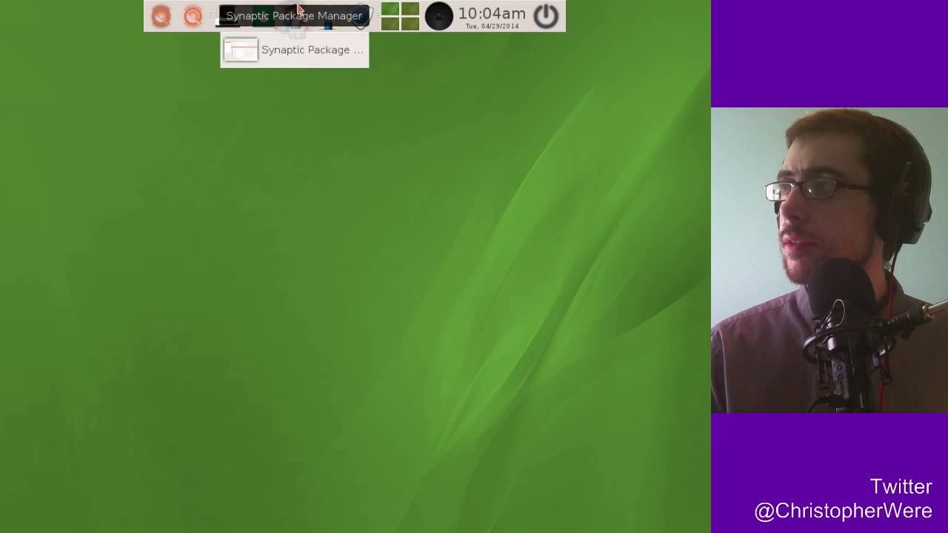
click(292, 55)
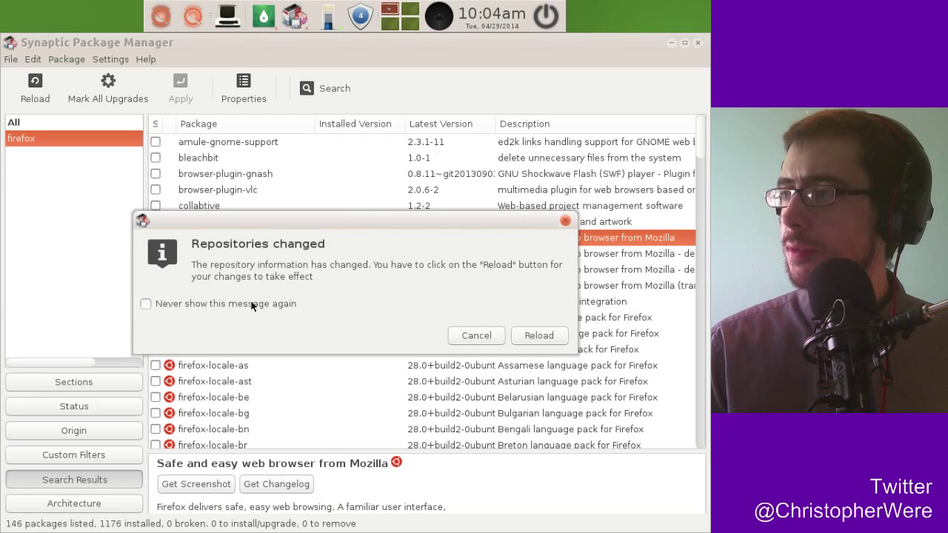
Reload the package information, showing the individual files while the download finishes.
click(534, 334)
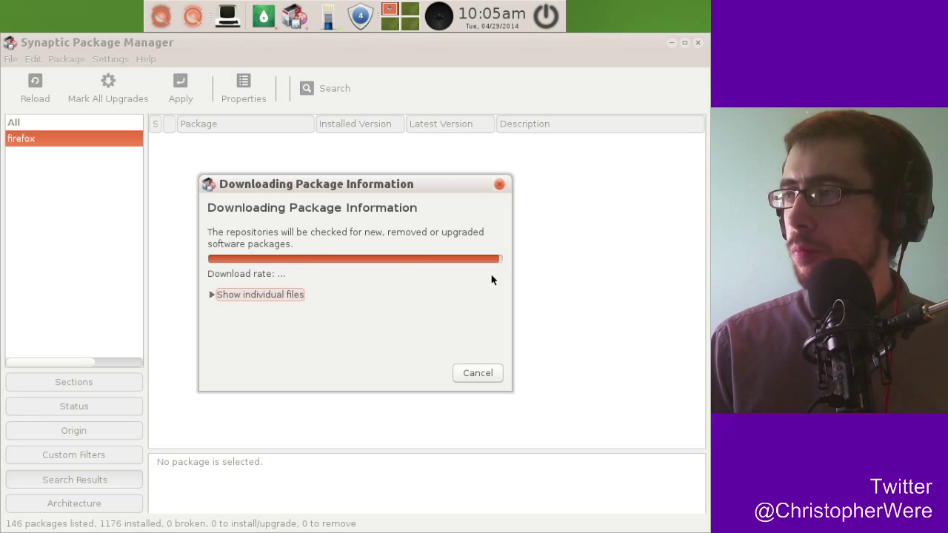
click(248, 295)
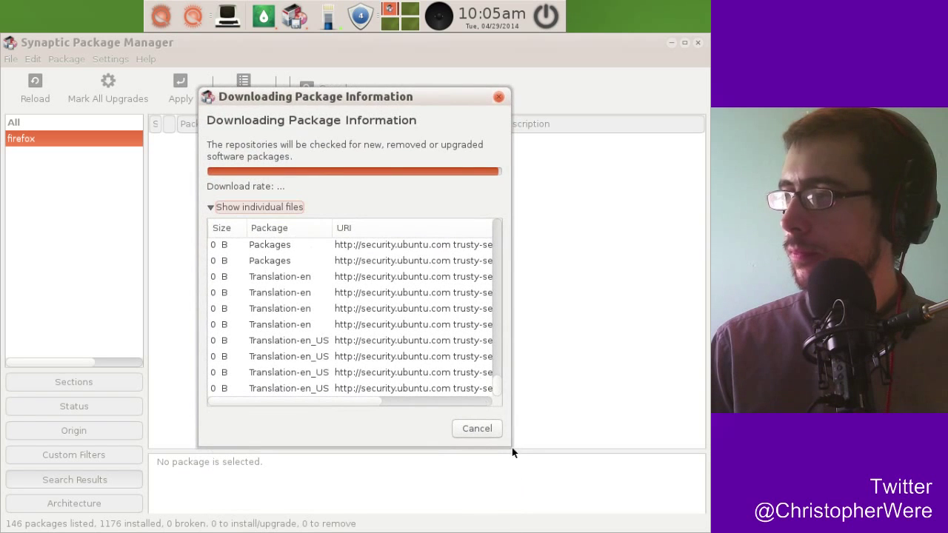
mouse_move(353, 404)
mouse_down()
mouse_move(478, 398)
mouse_move(348, 402)
mouse_up()
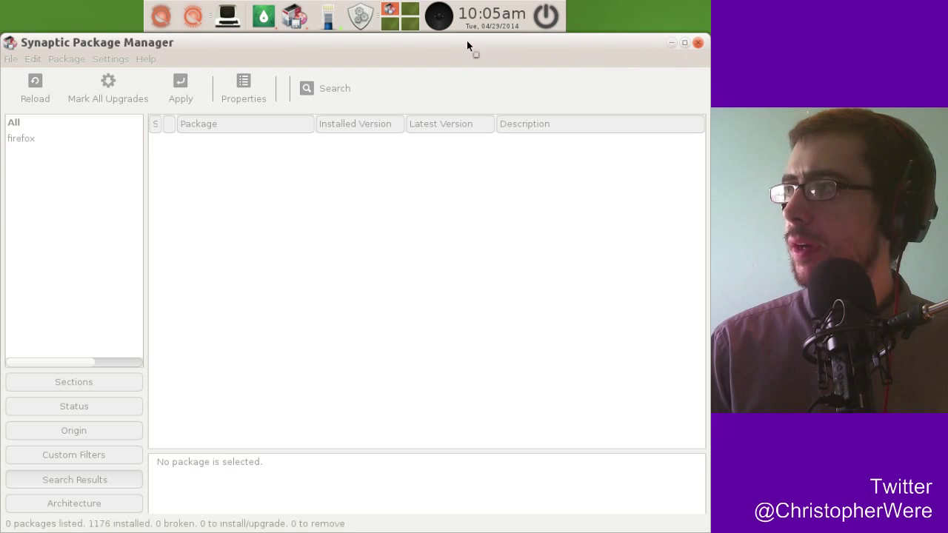
Reposition the Synaptic window, briefly rolling it up to its title bar and back.
mouse_move(469, 43)
mouse_down()
mouse_move(499, 117)
mouse_move(442, 256)
mouse_move(444, 235)
mouse_move(590, 103)
mouse_move(449, 56)
mouse_move(501, 55)
mouse_move(488, 49)
mouse_up()
double_click(590, 102)
double_click(590, 103)
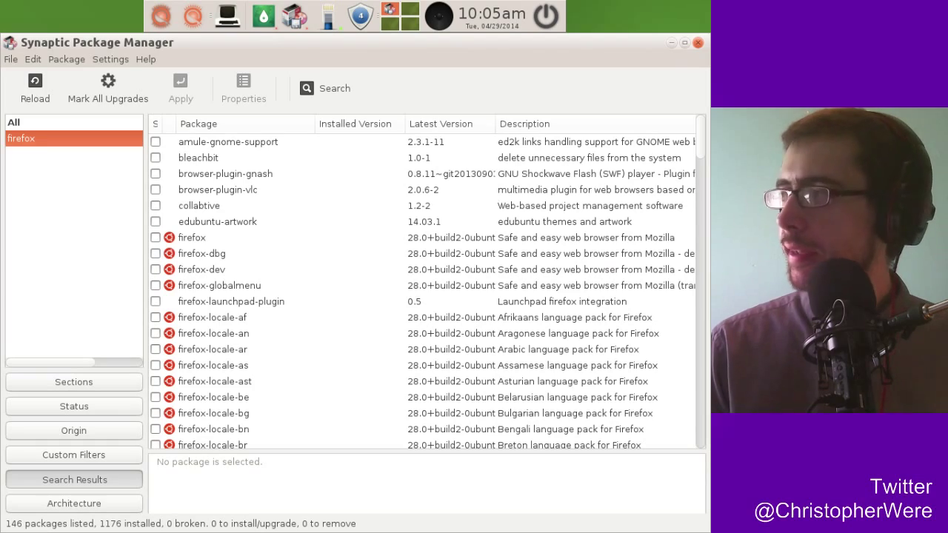
Switch the package list from the Firefox results to All, showing all 45087 packages.
drag(701, 145, 8, 152)
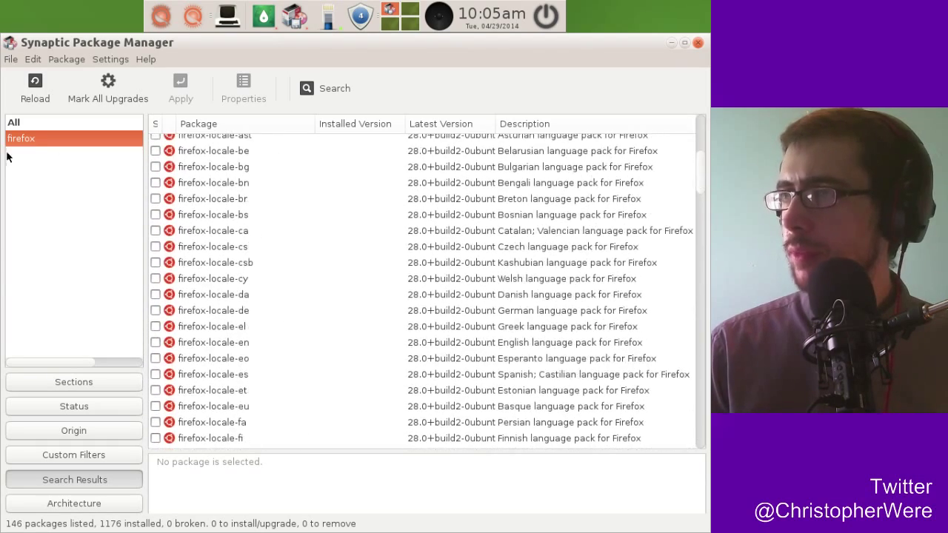
click(80, 124)
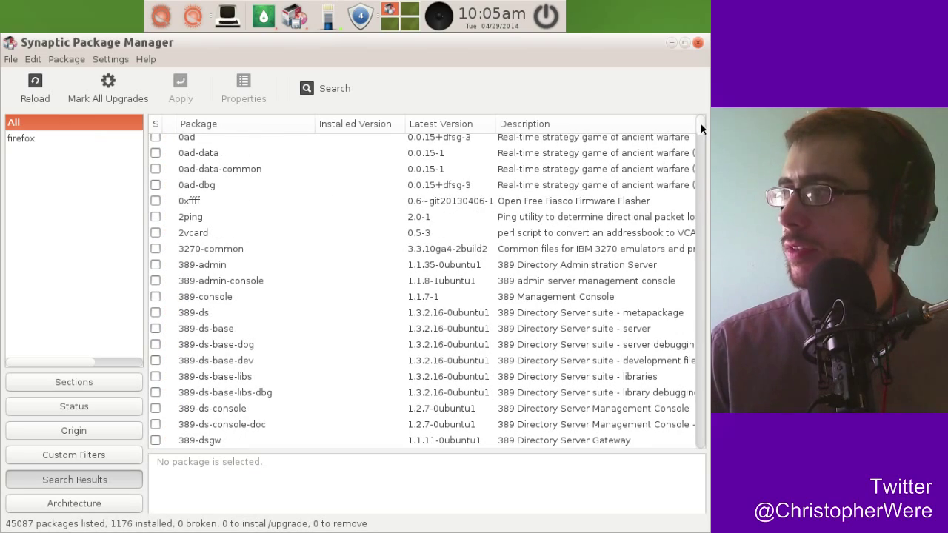
mouse_move(702, 128)
mouse_down()
mouse_move(699, 120)
mouse_move(703, 146)
mouse_move(700, 115)
mouse_up()
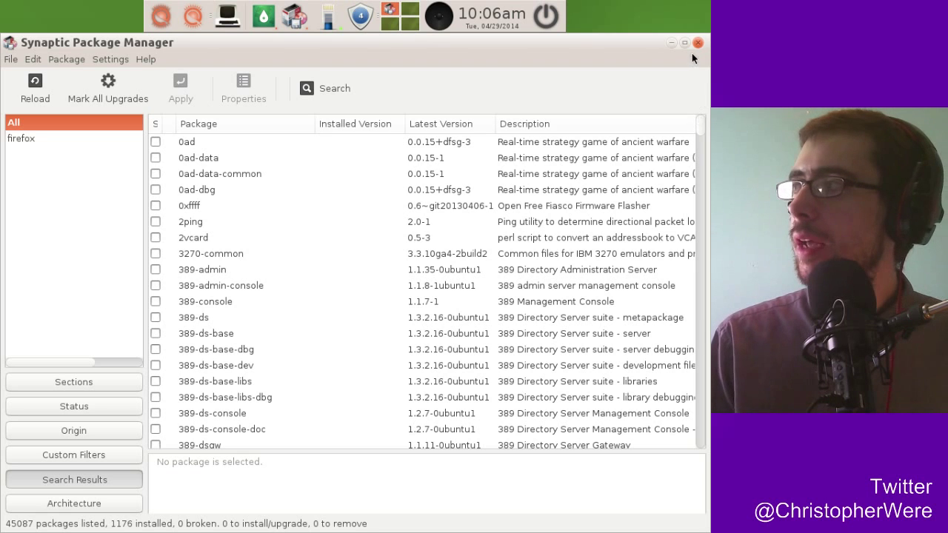
Minimize the Synaptic window to reveal the empty green desktop.
click(671, 41)
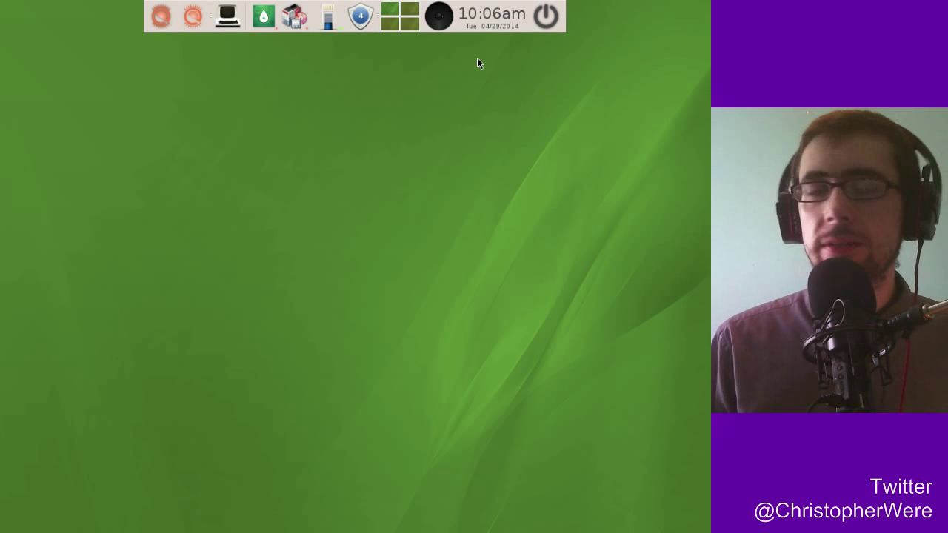